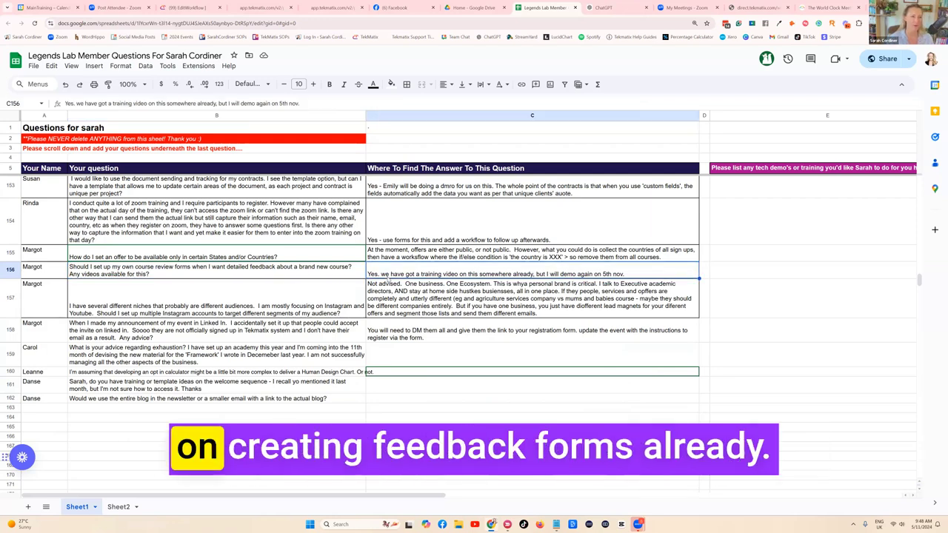
# - Switch to the Tekmatix workflow page in the browser
pyautogui.click(187, 7)
# - Go from the workflow list to the Forms Builder under Websites & Funnels
pyautogui.click(69, 61)
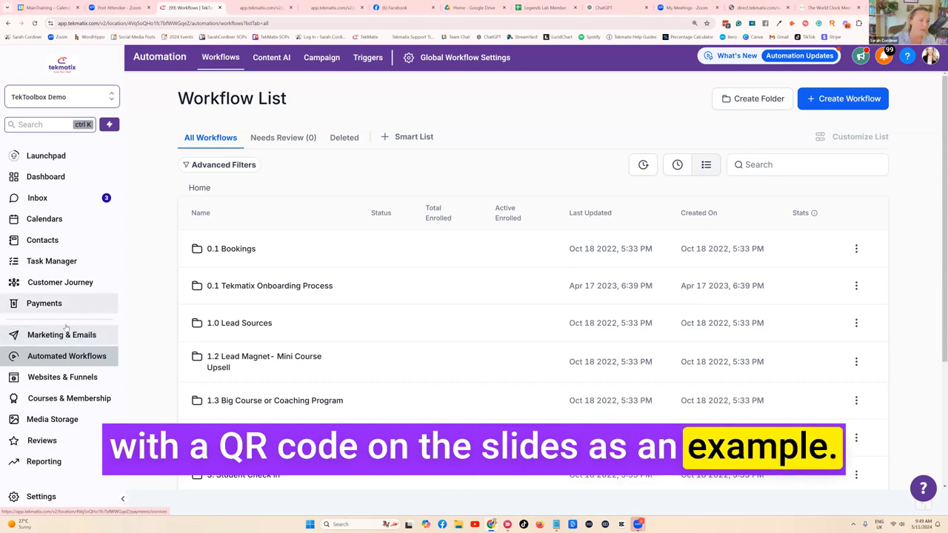
pyautogui.click(70, 378)
pyautogui.click(566, 59)
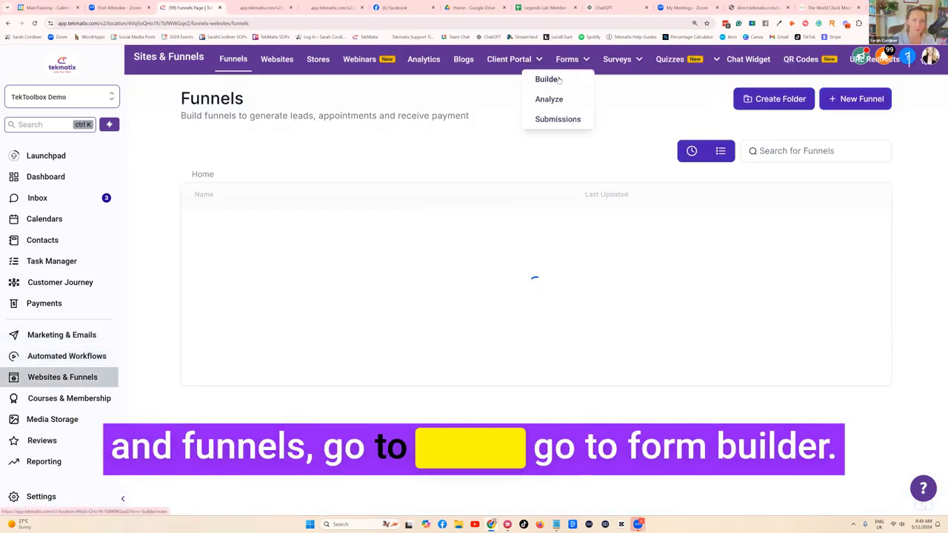
pyautogui.click(548, 78)
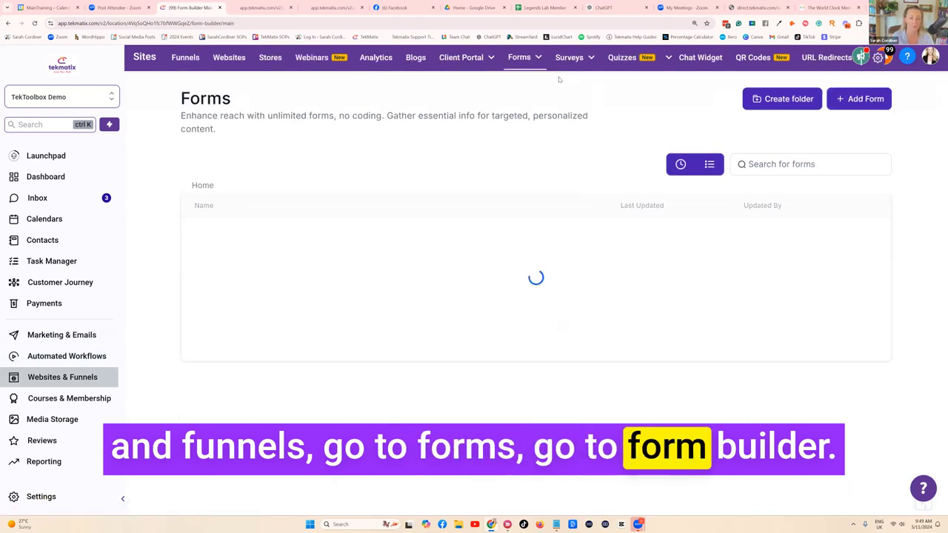
# - Search forms for 'FEE', find no feedback form, clear the search and add a new form
pyautogui.click(789, 164)
pyautogui.write('FEE')
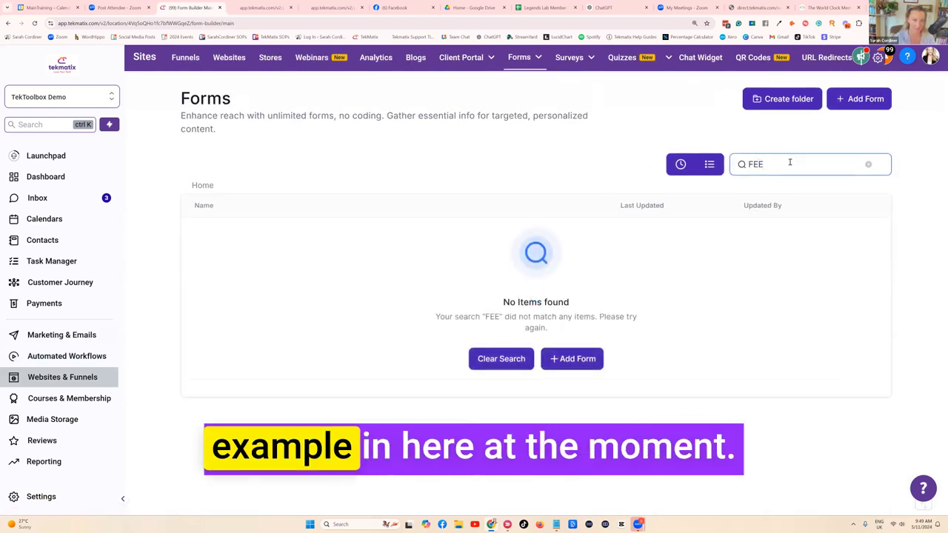
pyautogui.press('BackSpace')
pyautogui.click(859, 99)
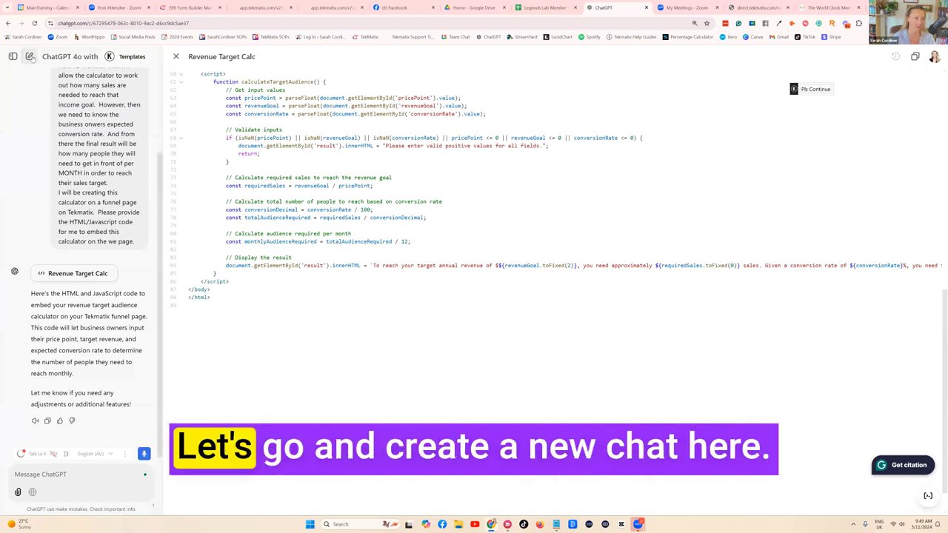
# - Start a new ChatGPT chat and dictate a request for a three-day boot camp feedback form
pyautogui.click(29, 57)
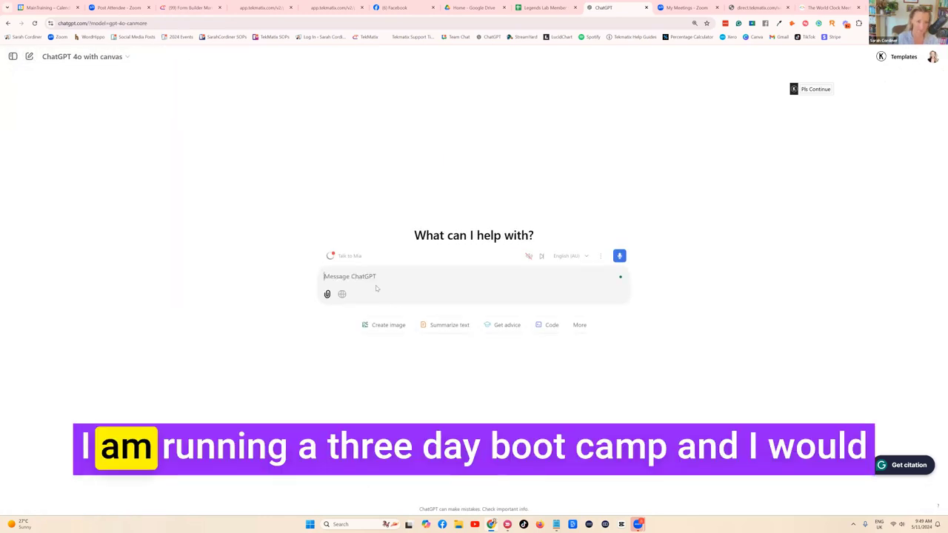
pyautogui.click(619, 255)
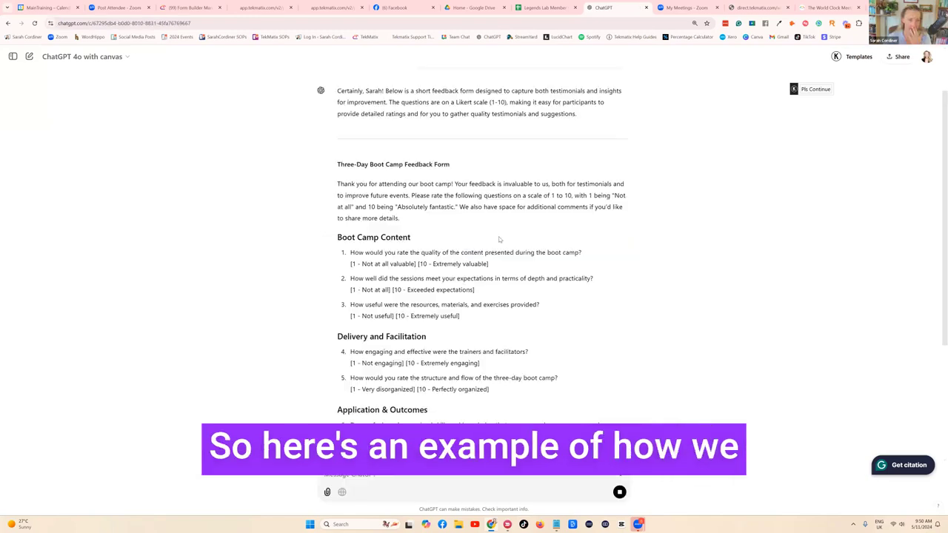
# - Scroll through ChatGPT's generated boot camp feedback questions
pyautogui.scroll(-5, 438, 224)
pyautogui.scroll(4, 438, 224)
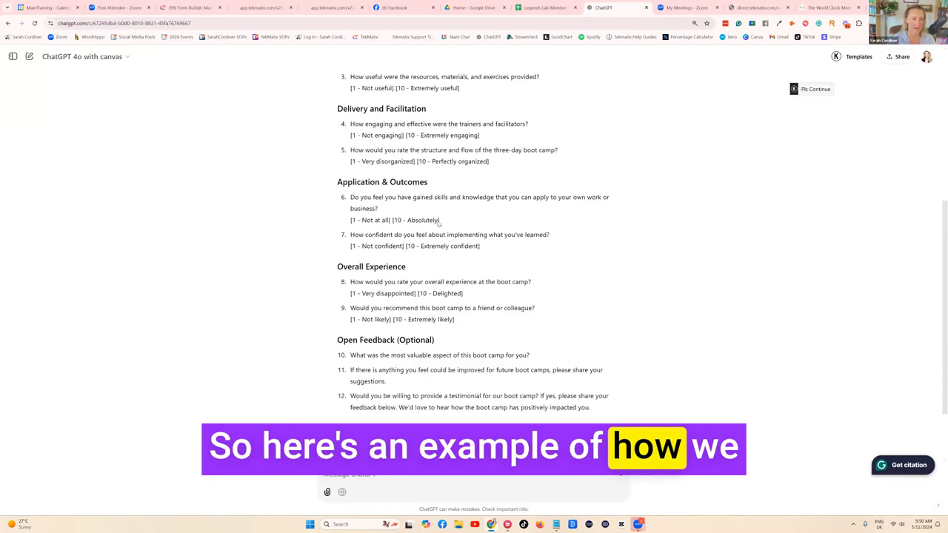
pyautogui.scroll(-1, 439, 223)
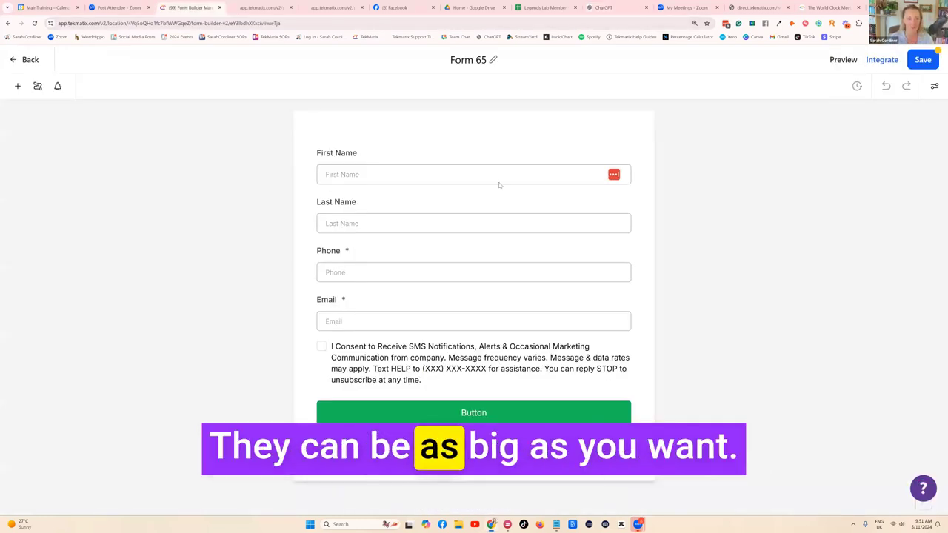
# - Rename the form to 'feedback form for xyz course'
pyautogui.hotkey('ctrl', 'a')
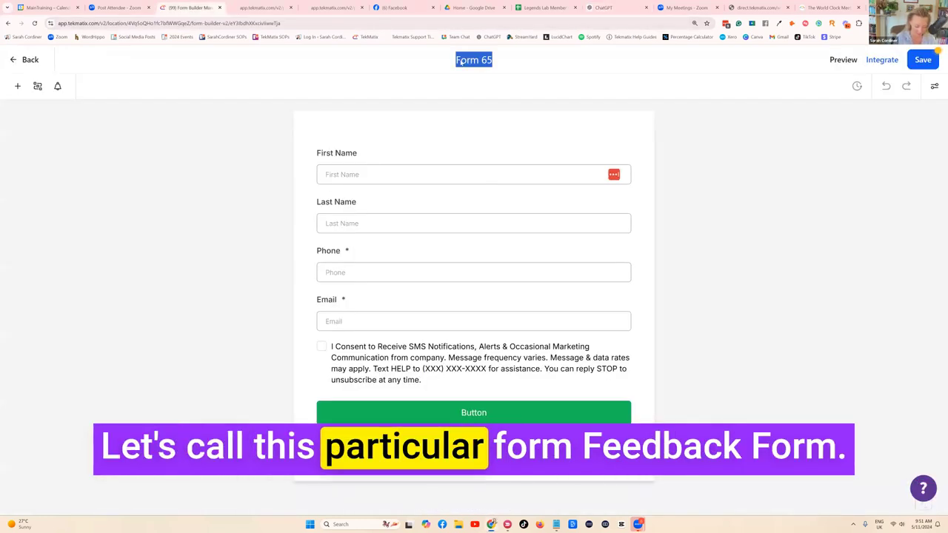
pyautogui.write('feedback form')
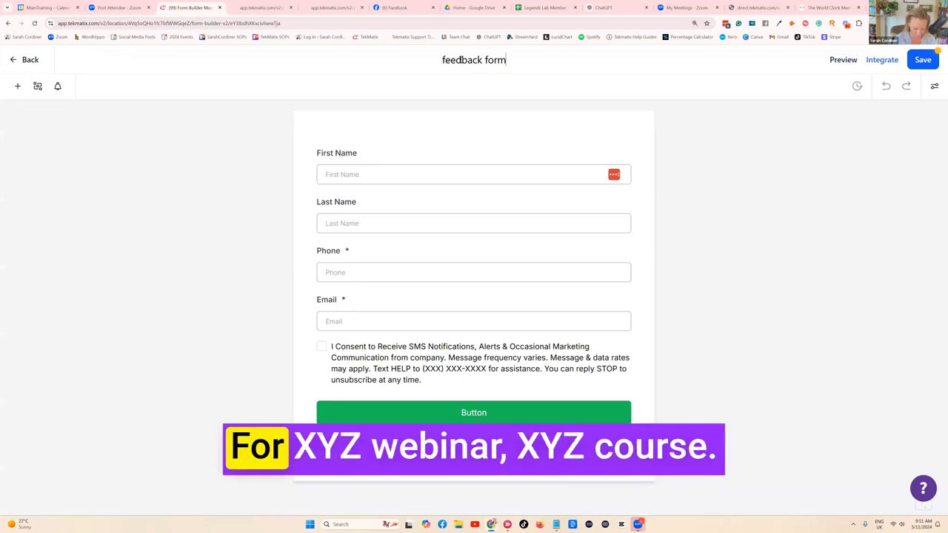
pyautogui.write(' for xyz webinar')
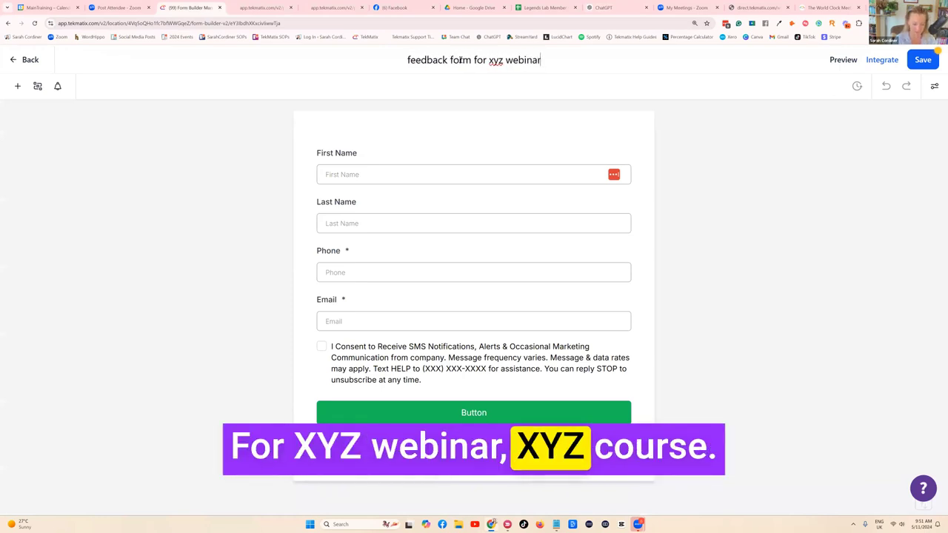
pyautogui.hotkey('ctrl', 'BackSpace')
pyautogui.write('cours')
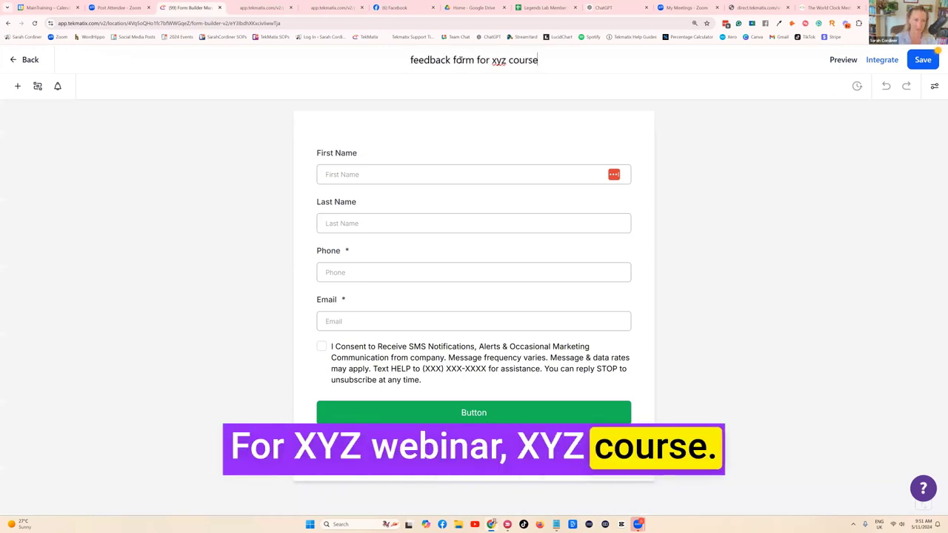
pyautogui.press('Return')
# - Open the add-element list and browse the Quick Add options
pyautogui.click(17, 86)
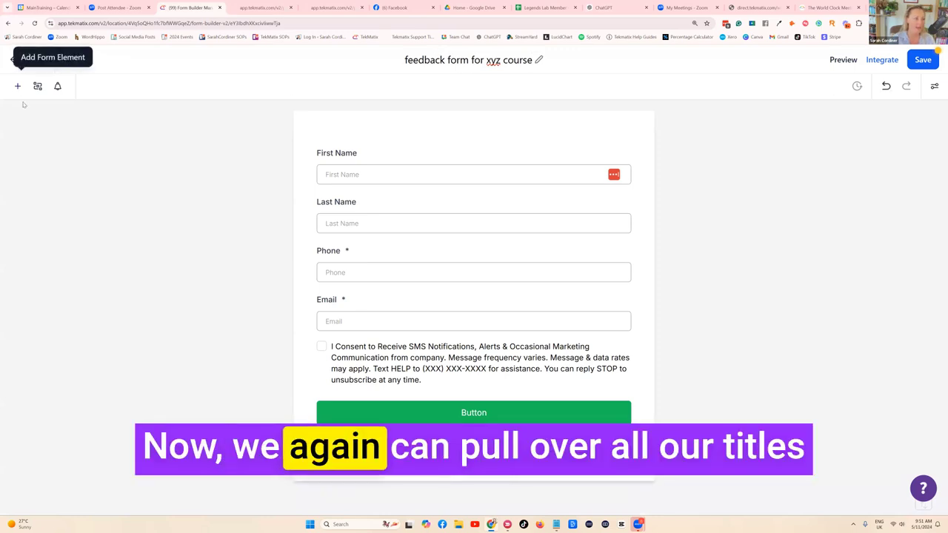
pyautogui.scroll(-3, 123, 194)
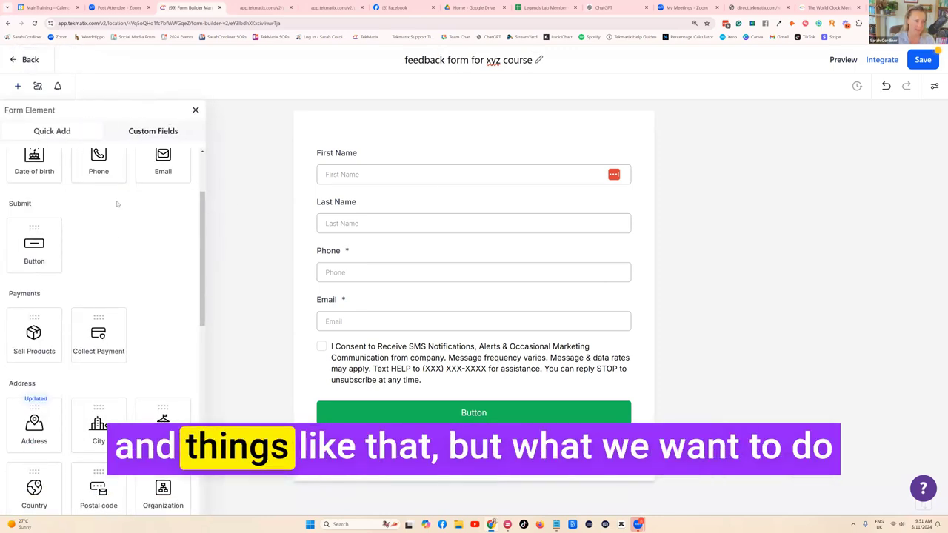
pyautogui.scroll(3, 123, 194)
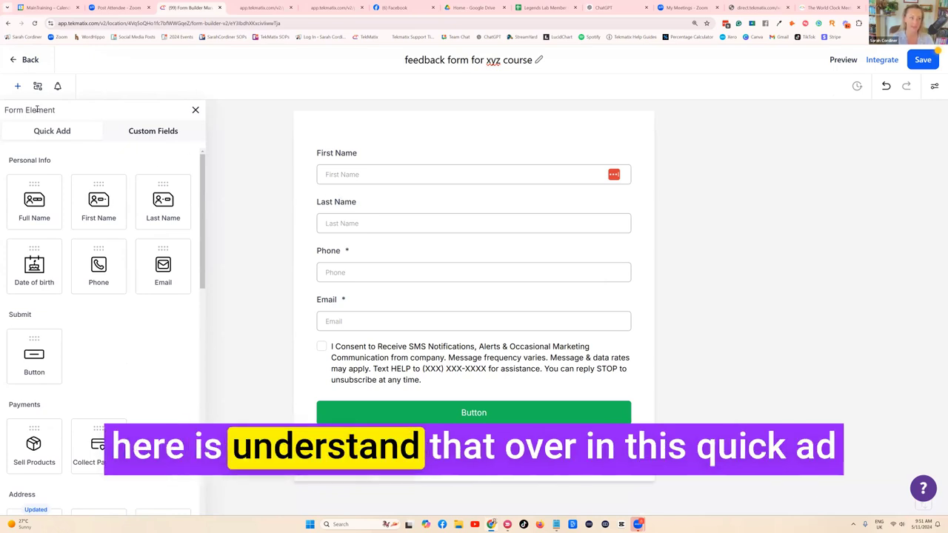
pyautogui.scroll(-1, 94, 244)
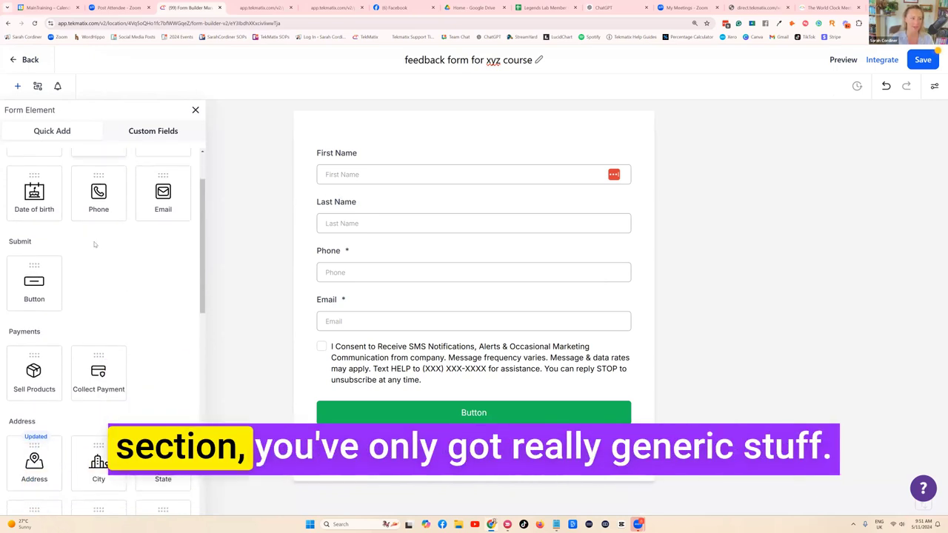
pyautogui.scroll(-4, 95, 244)
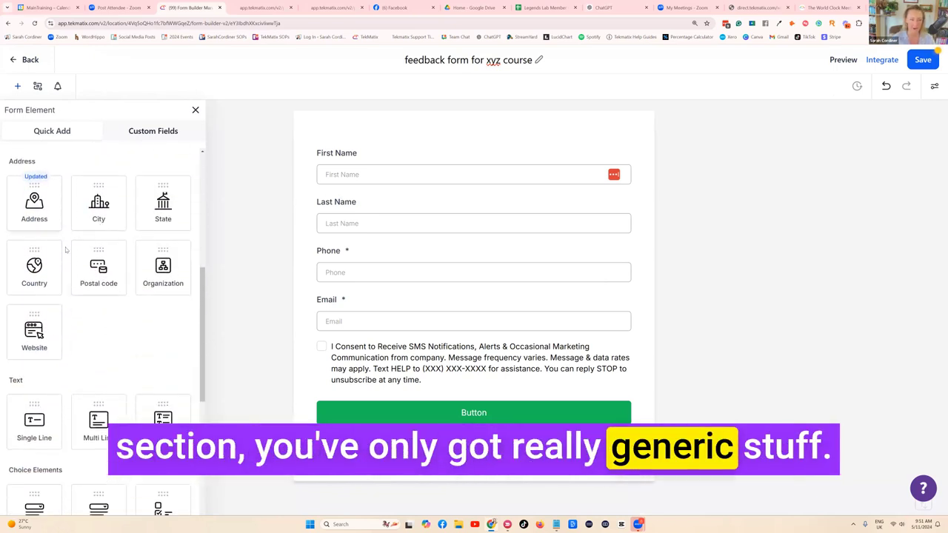
pyautogui.scroll(-1, 61, 243)
pyautogui.scroll(1, 63, 237)
pyautogui.scroll(-4, 65, 229)
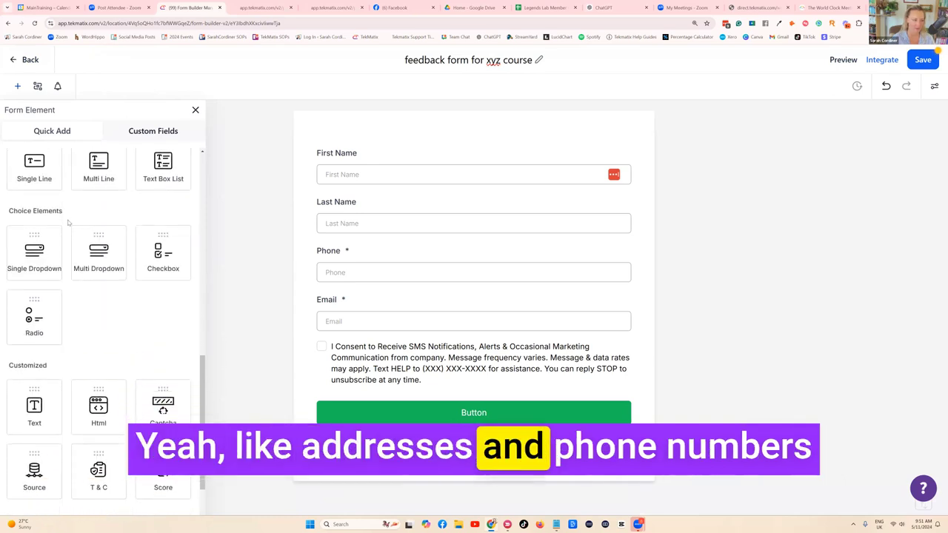
pyautogui.scroll(-3, 74, 237)
pyautogui.scroll(2, 104, 356)
pyautogui.scroll(8, 107, 363)
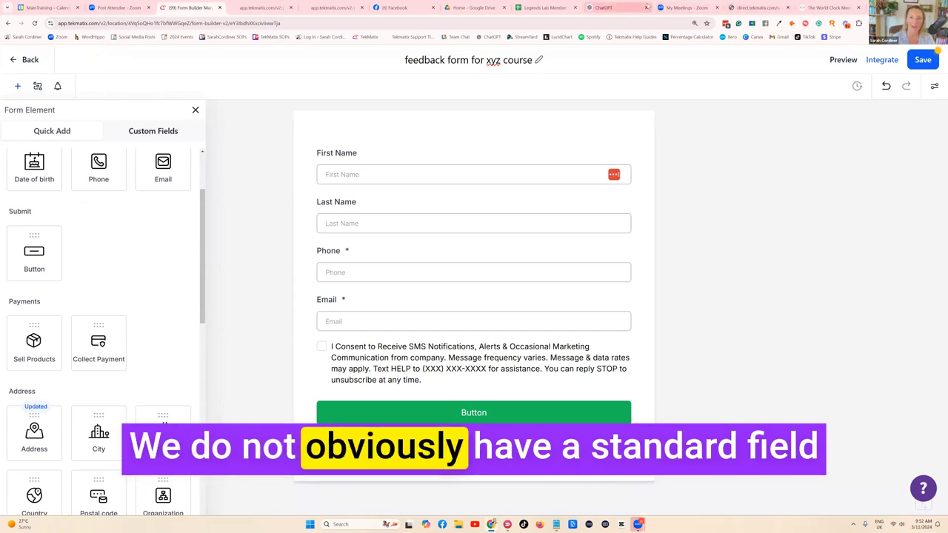
# - Select ChatGPT's question 1 on boot camp content quality, then return to the form
pyautogui.click(622, 8)
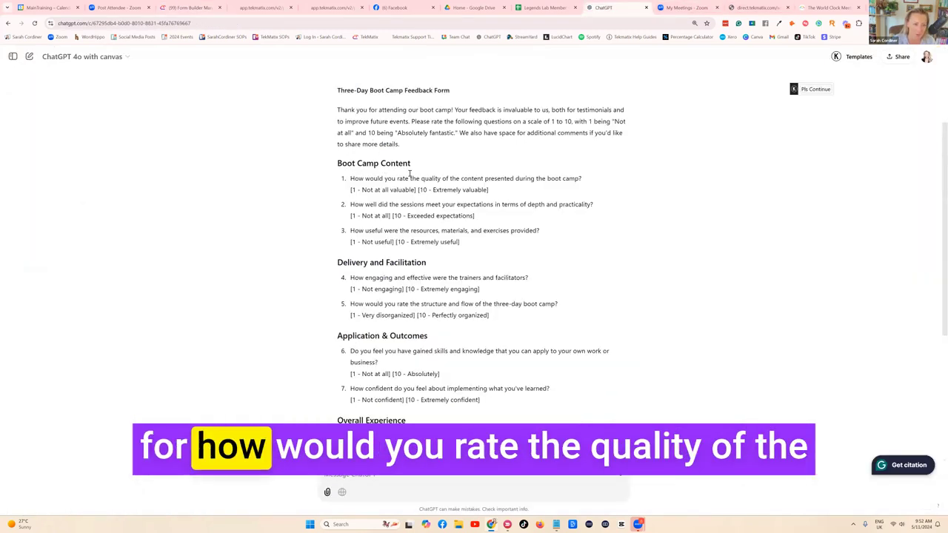
pyautogui.moveTo(351, 179); pyautogui.dragTo(582, 178)
pyautogui.hotkey('ctrl', 'c')
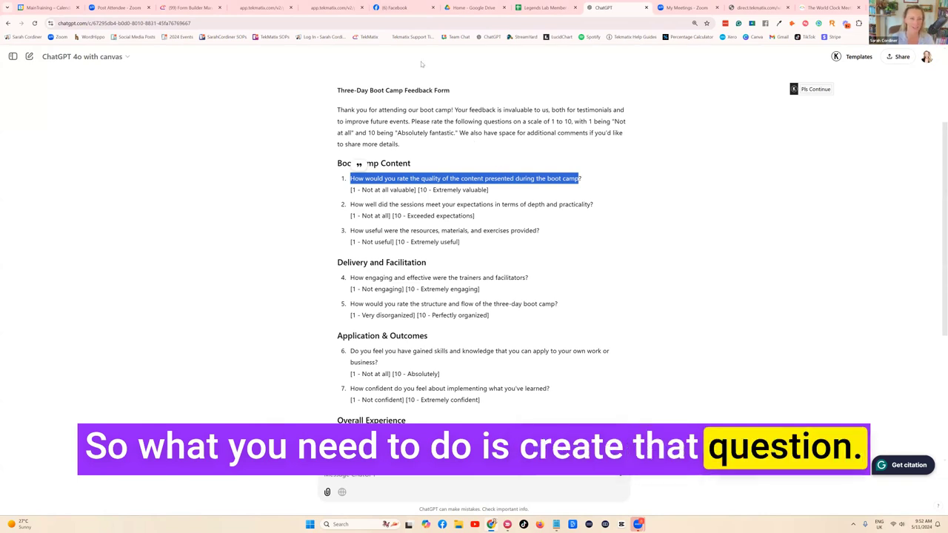
pyautogui.click(191, 7)
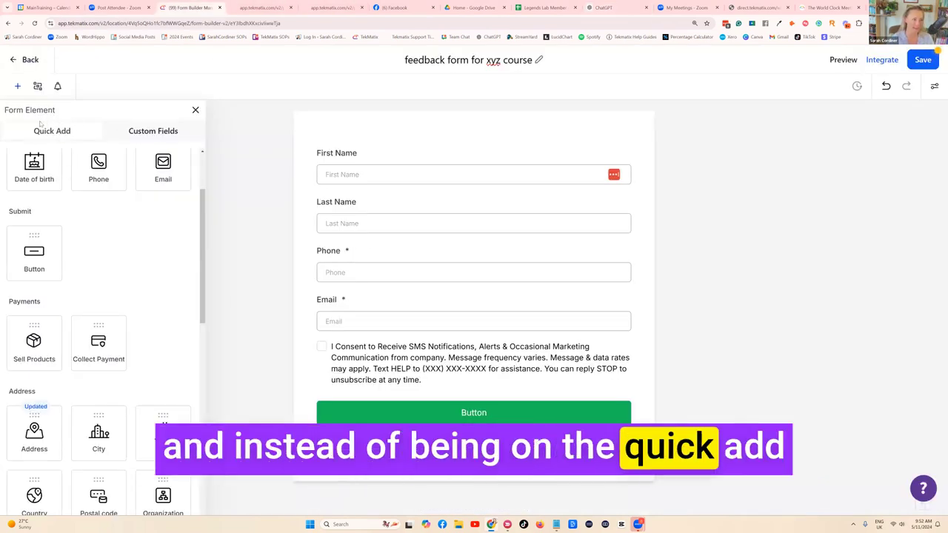
# - Start a new custom field, keeping Contact as its object
pyautogui.click(154, 132)
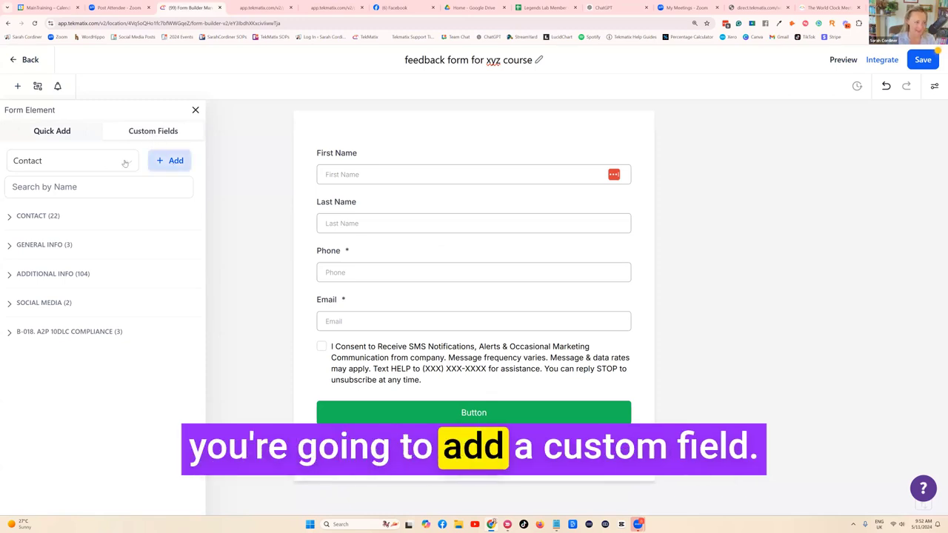
pyautogui.click(130, 162)
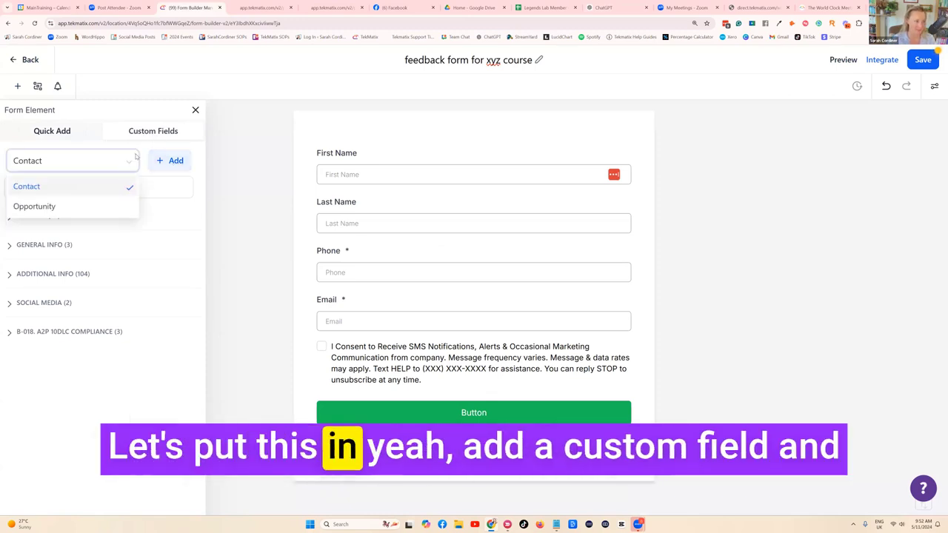
pyautogui.click(136, 157)
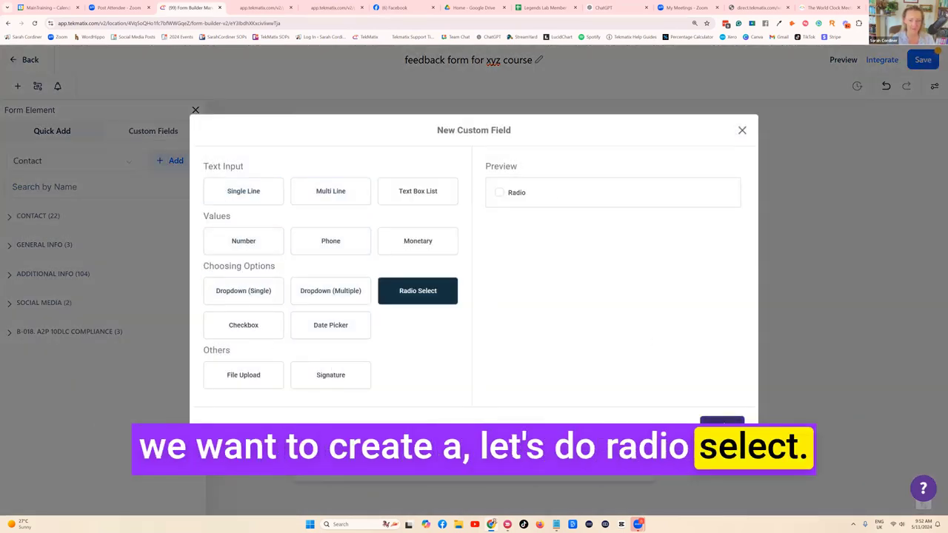
# - Make a Radio Select field named with the pasted question, options 1 - not very good to 5 - excellent
pyautogui.click(419, 291)
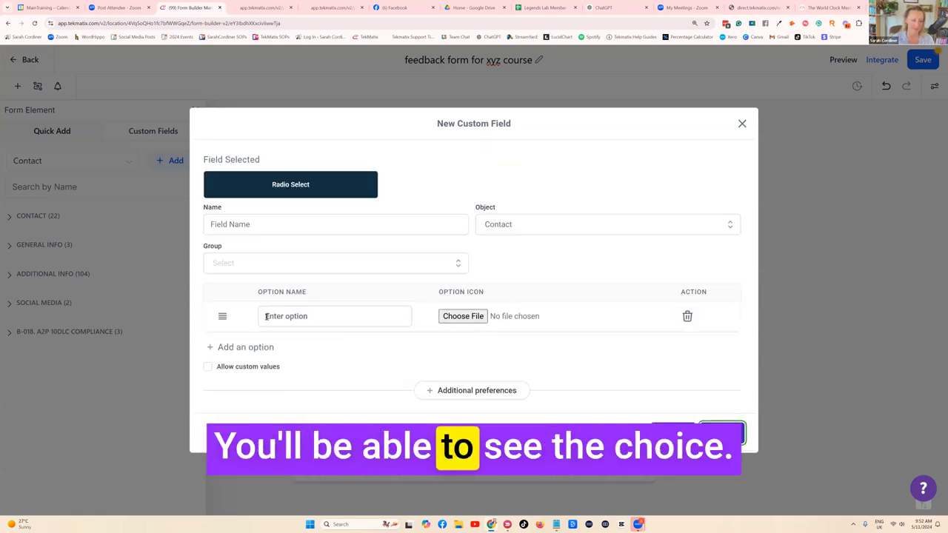
pyautogui.click(236, 224)
pyautogui.hotkey('ctrl', 'v')
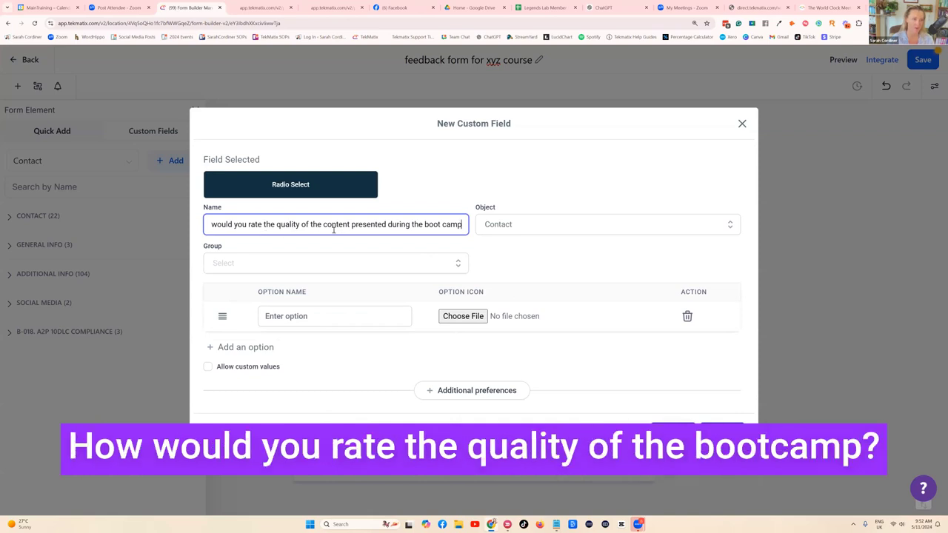
pyautogui.click(295, 314)
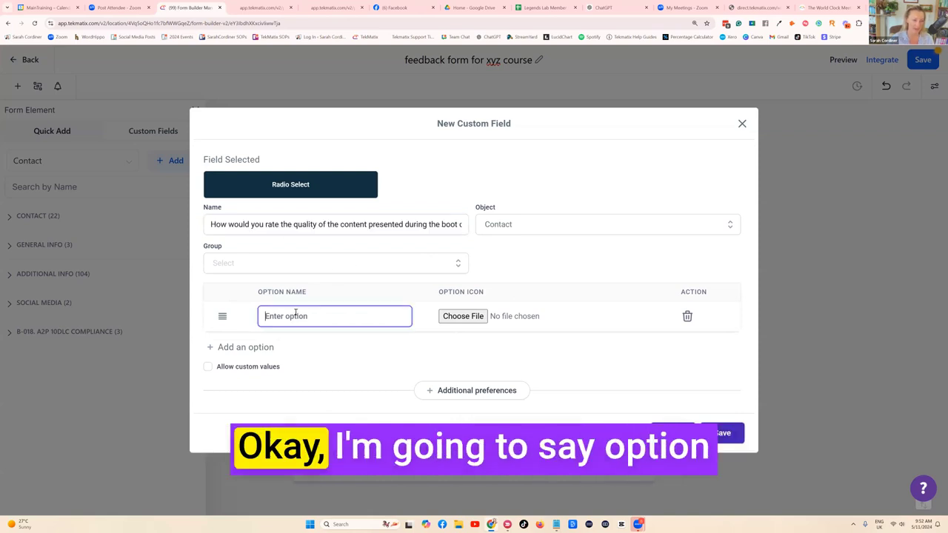
pyautogui.write('1')
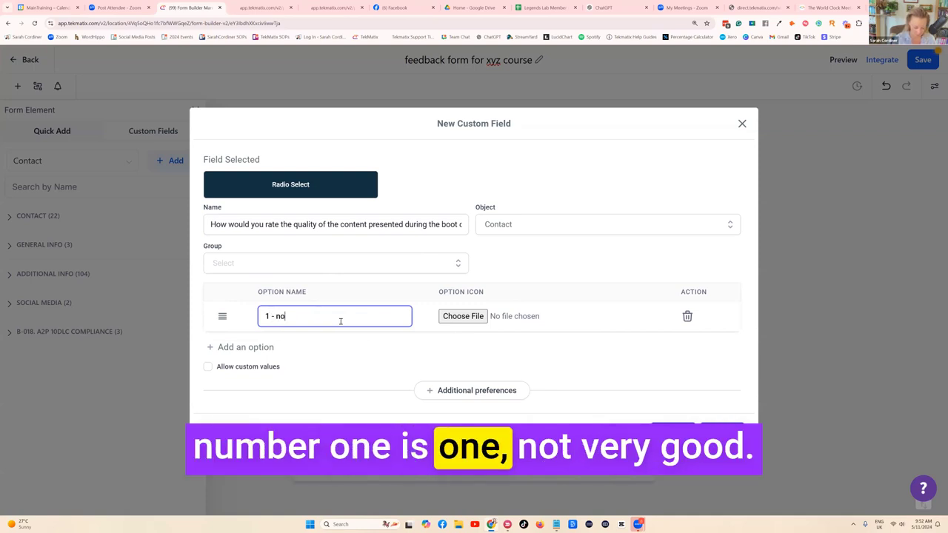
pyautogui.write('- not very good')
pyautogui.click(277, 346)
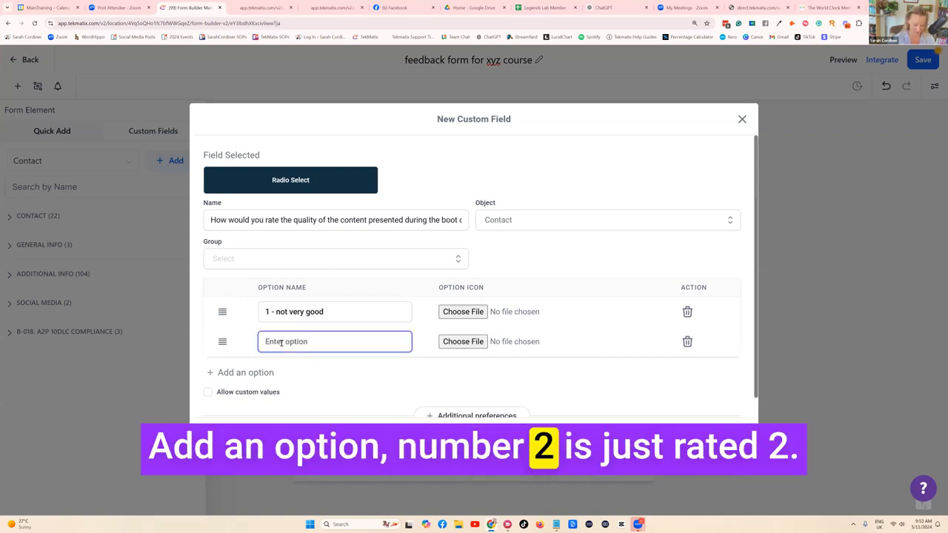
pyautogui.click(270, 373)
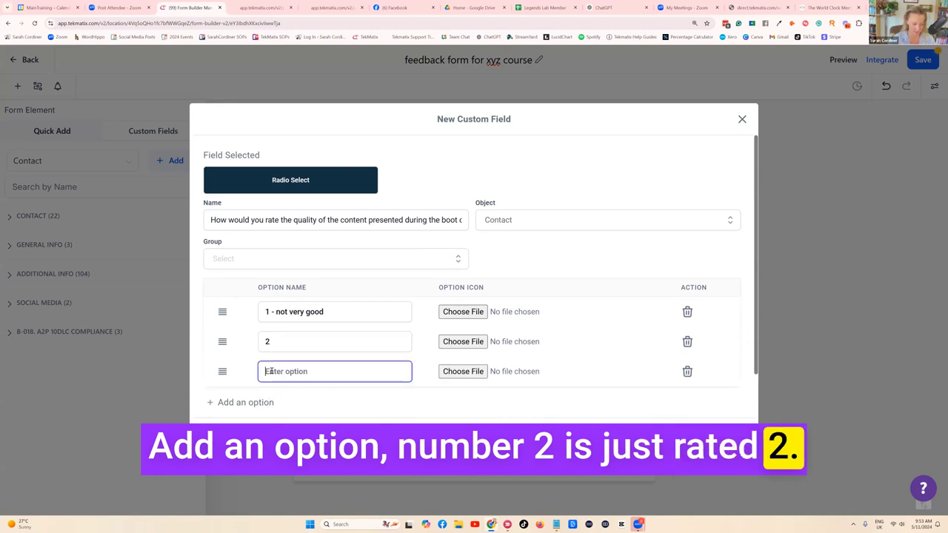
pyautogui.write('3')
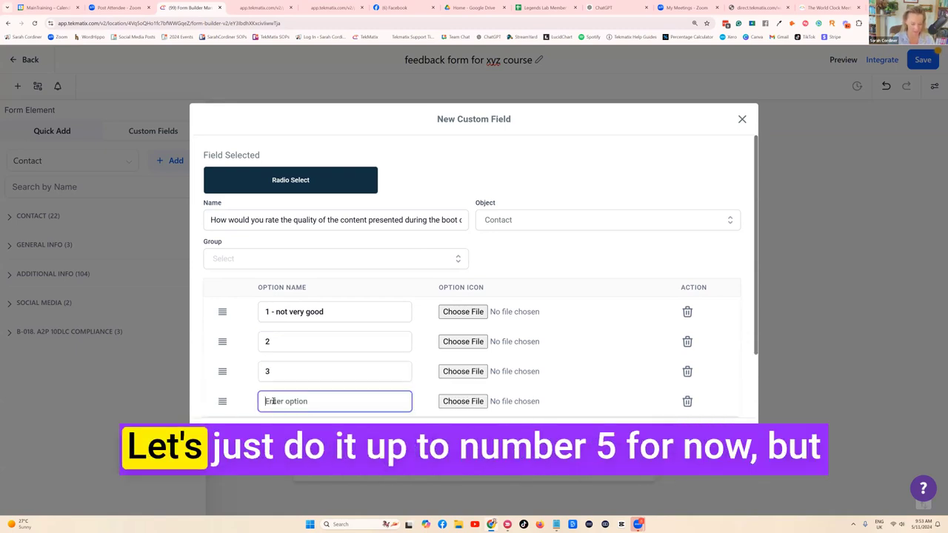
pyautogui.press('Return')
pyautogui.write('5 - excellent')
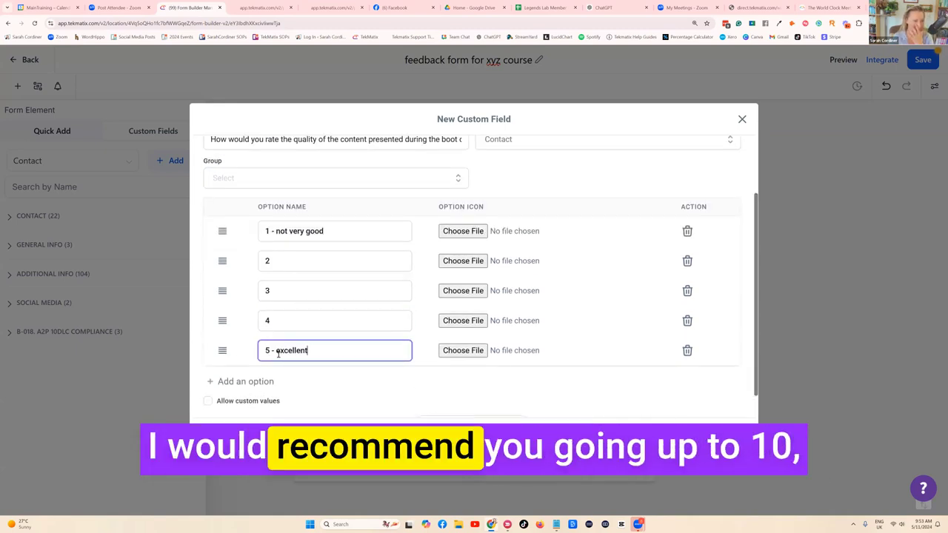
pyautogui.click(330, 385)
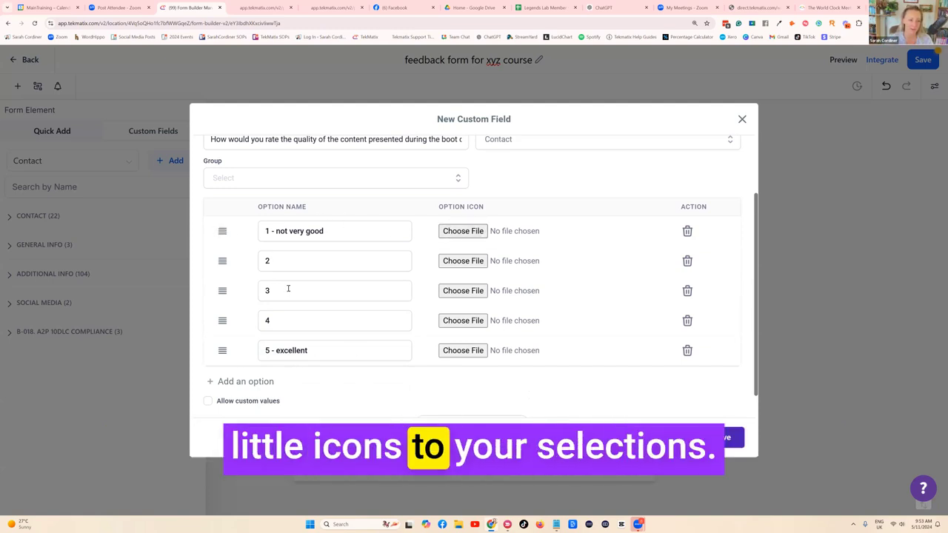
# - Put the field in the Additional Info group after saving flags it missing
pyautogui.scroll(-1, 408, 343)
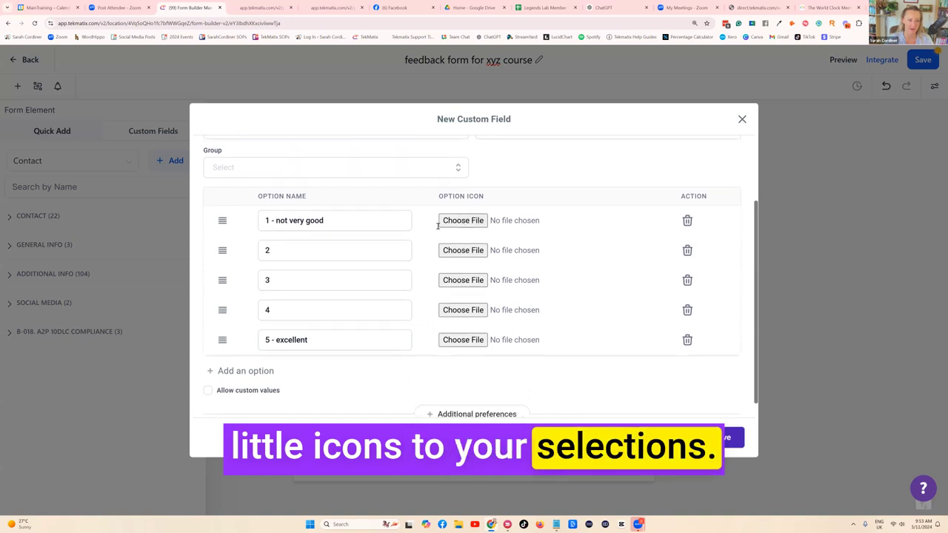
pyautogui.click(720, 437)
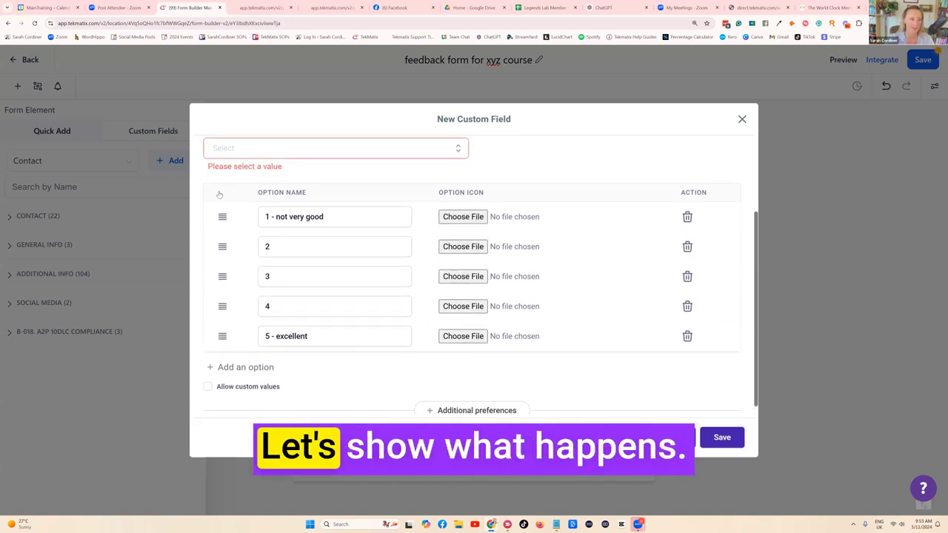
pyautogui.scroll(3, 224, 197)
pyautogui.click(247, 263)
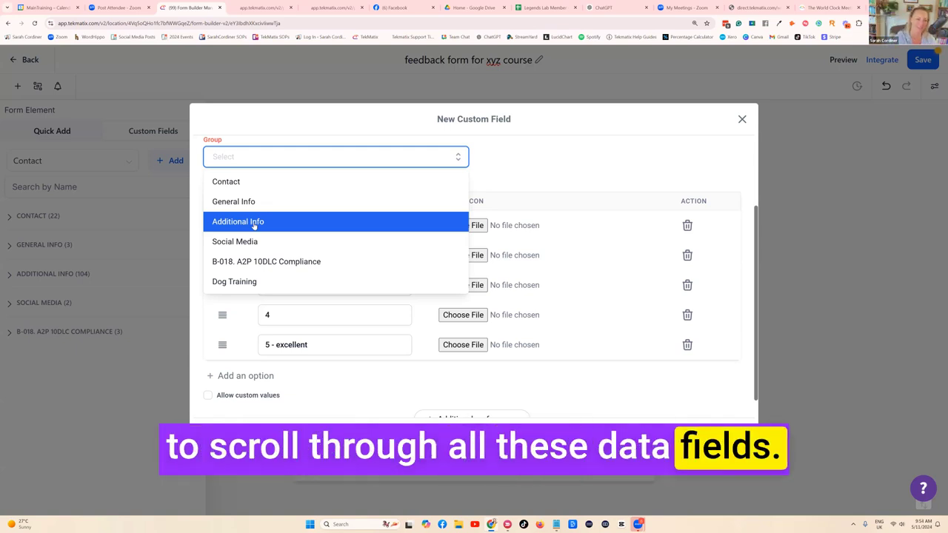
pyautogui.click(254, 222)
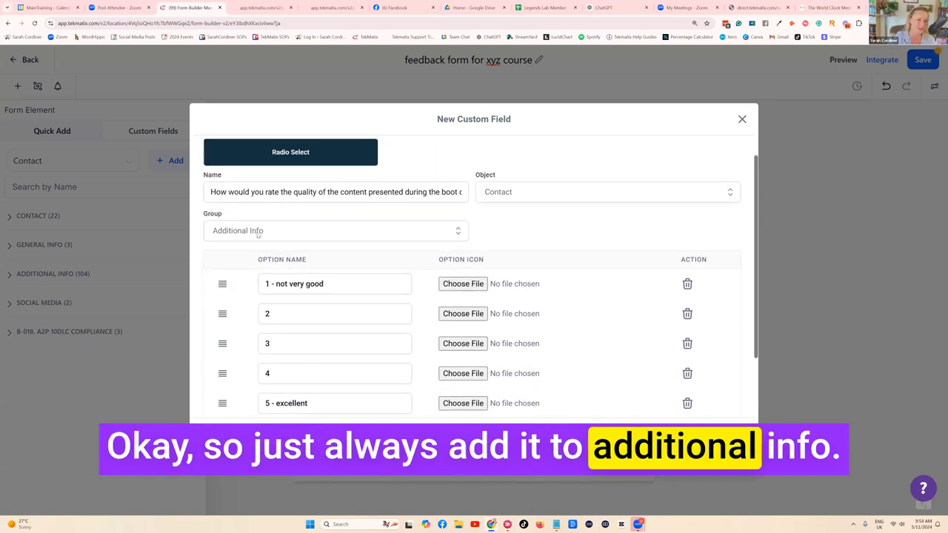
pyautogui.scroll(1, 258, 230)
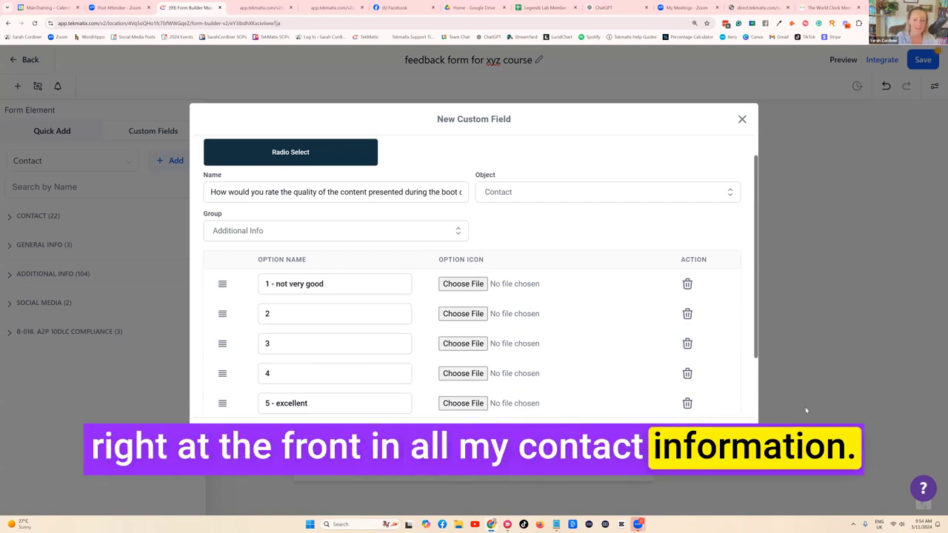
pyautogui.scroll(1, 809, 412)
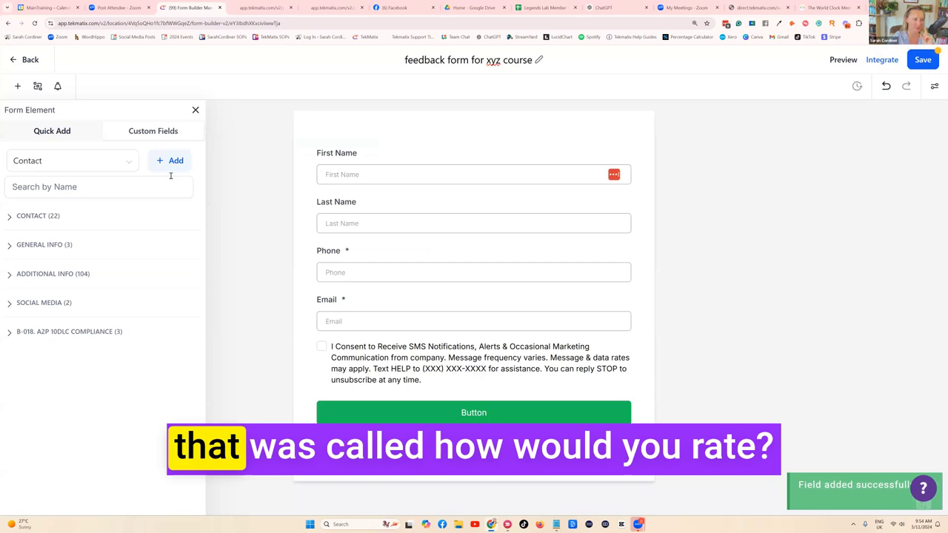
# - Save the rating field, search 'how would you', and drag the quality question below Email
pyautogui.click(53, 186)
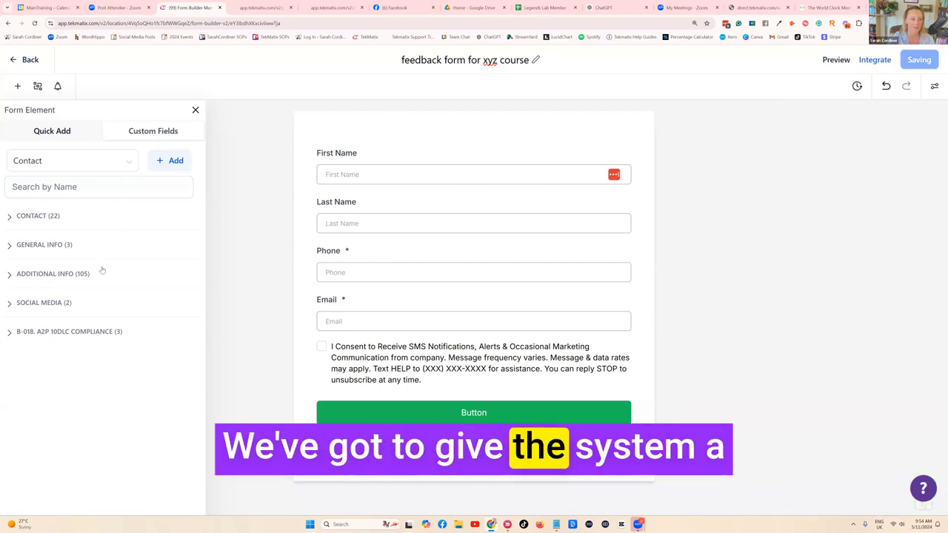
pyautogui.click(97, 182)
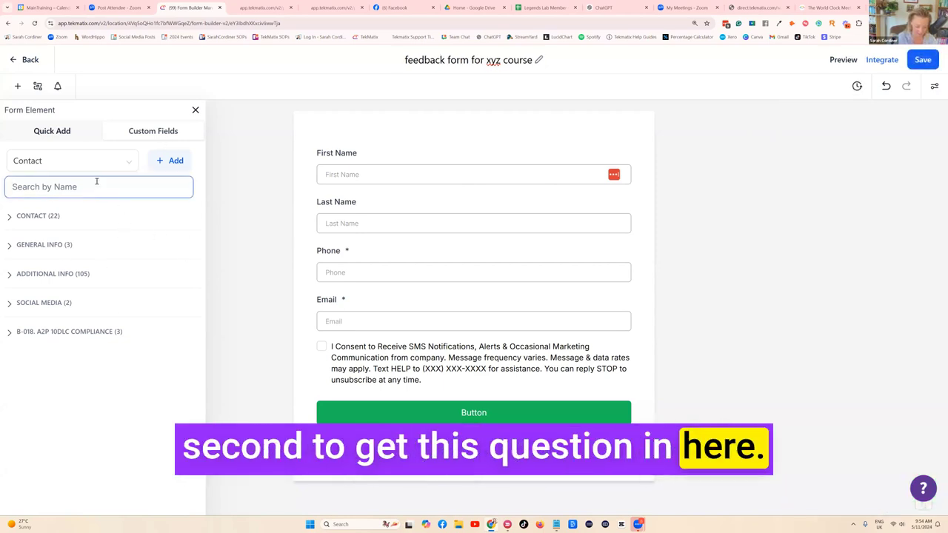
pyautogui.write('how would you')
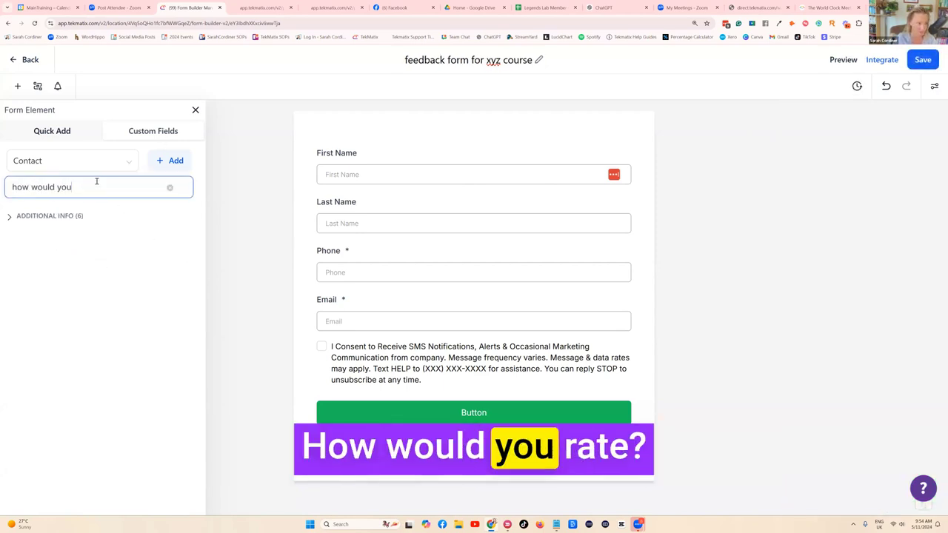
pyautogui.click(54, 216)
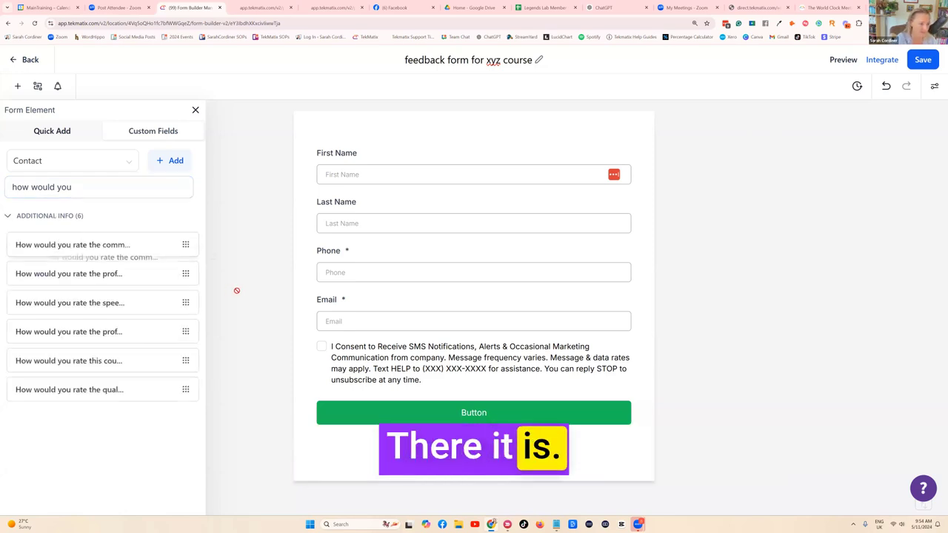
pyautogui.moveTo(84, 391); pyautogui.dragTo(443, 363)
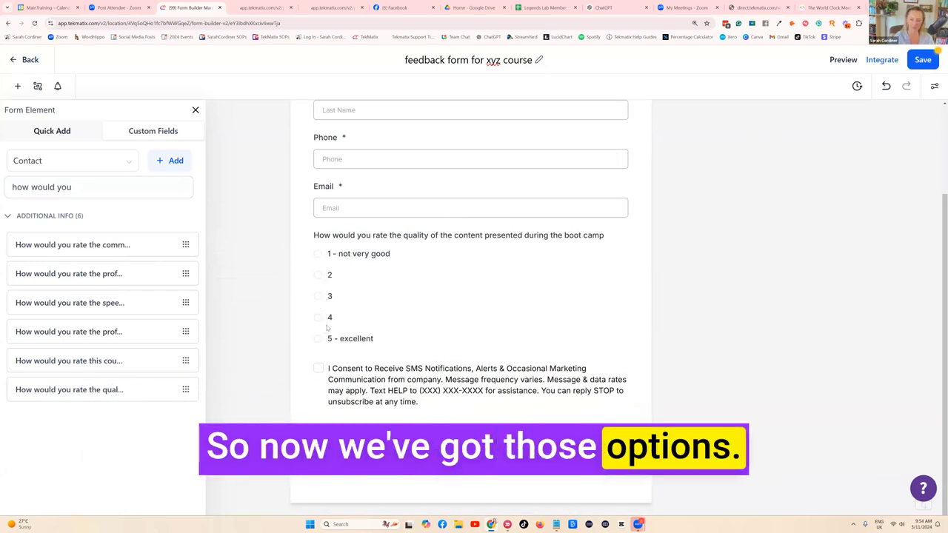
# - Begin creating a second custom field from the Form Element panel
pyautogui.scroll(2, 356, 273)
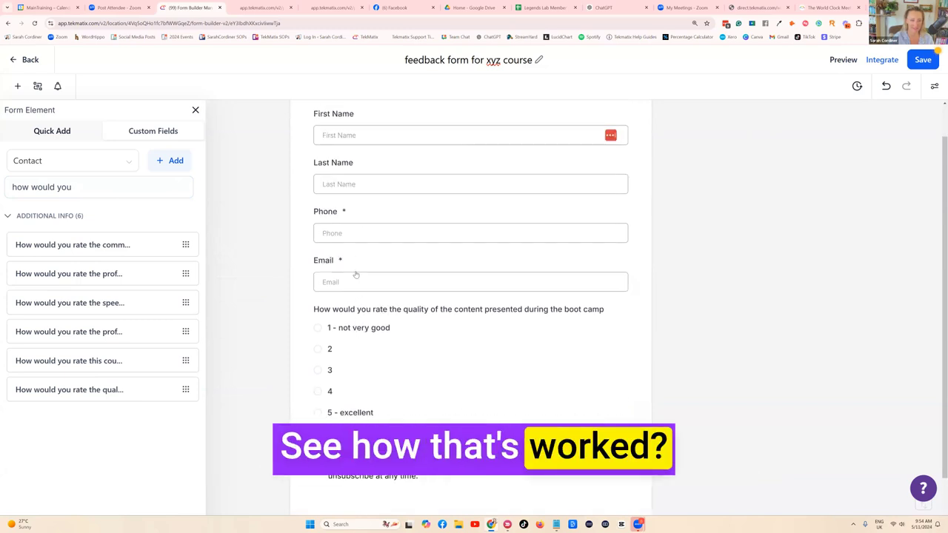
pyautogui.click(59, 188)
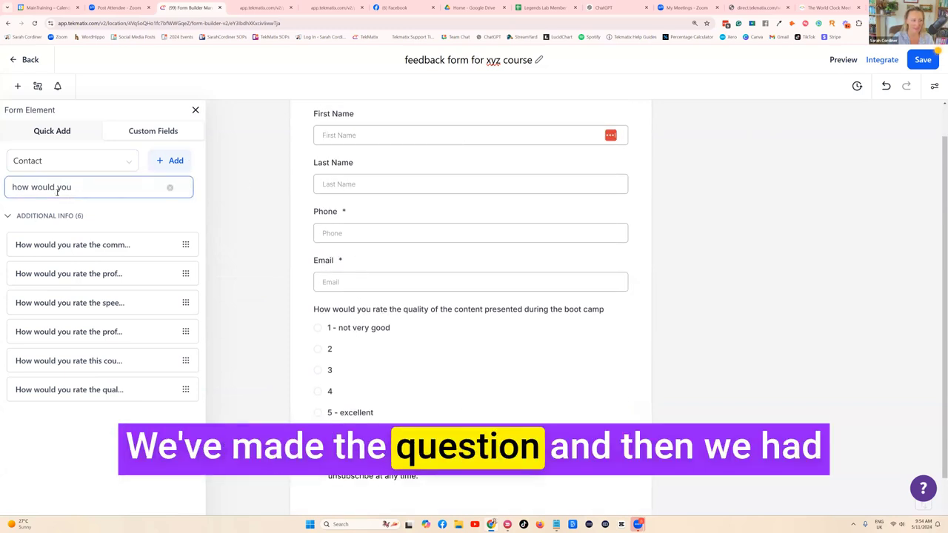
pyautogui.click(164, 160)
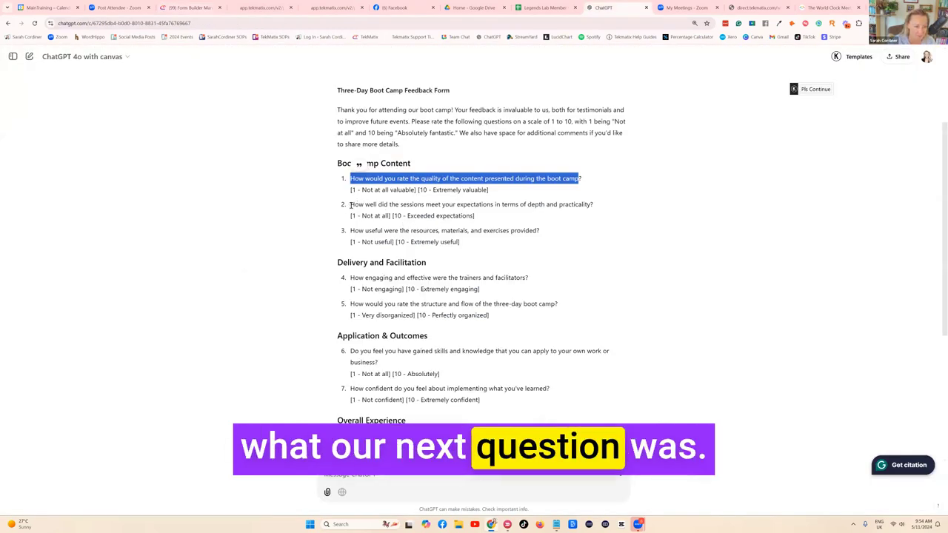
# - Select ChatGPT's question 2 about whether sessions met expectations
pyautogui.moveTo(350, 205); pyautogui.dragTo(591, 207)
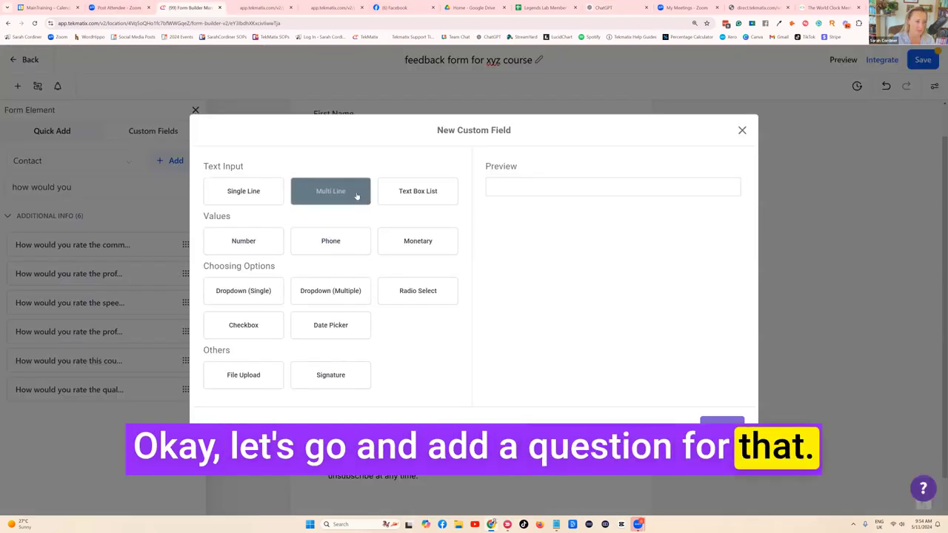
# - Create a Radio Select field named with the pasted sessions-expectations question in the Additional Info group
pyautogui.click(346, 248)
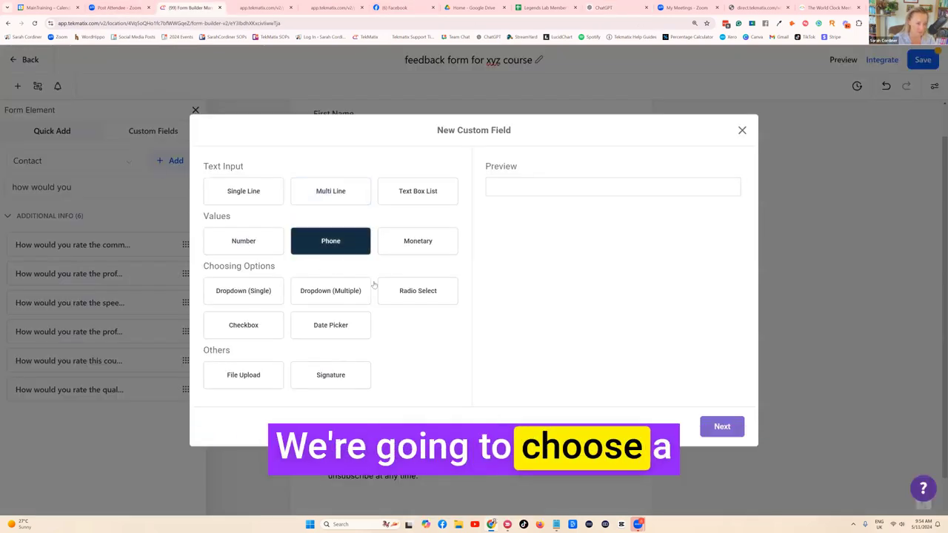
pyautogui.click(348, 293)
pyautogui.click(407, 296)
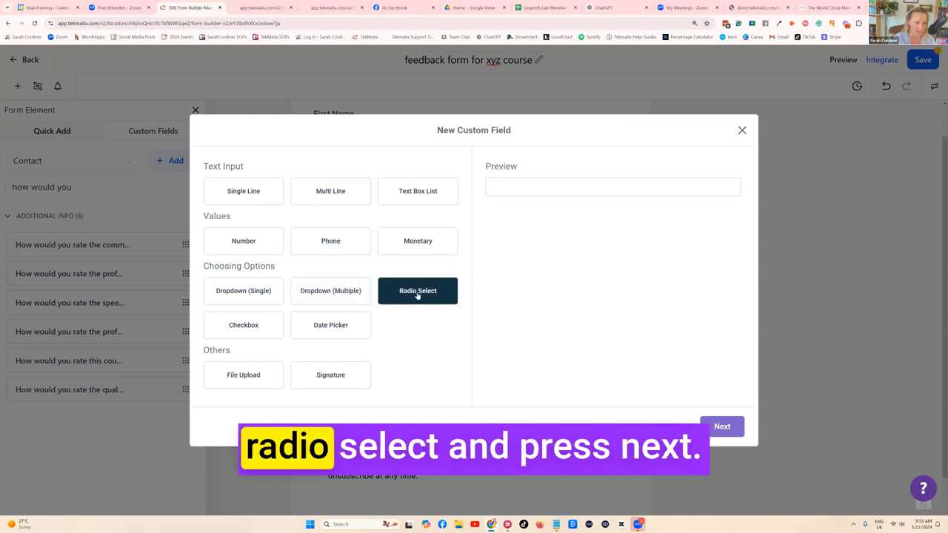
pyautogui.click(722, 428)
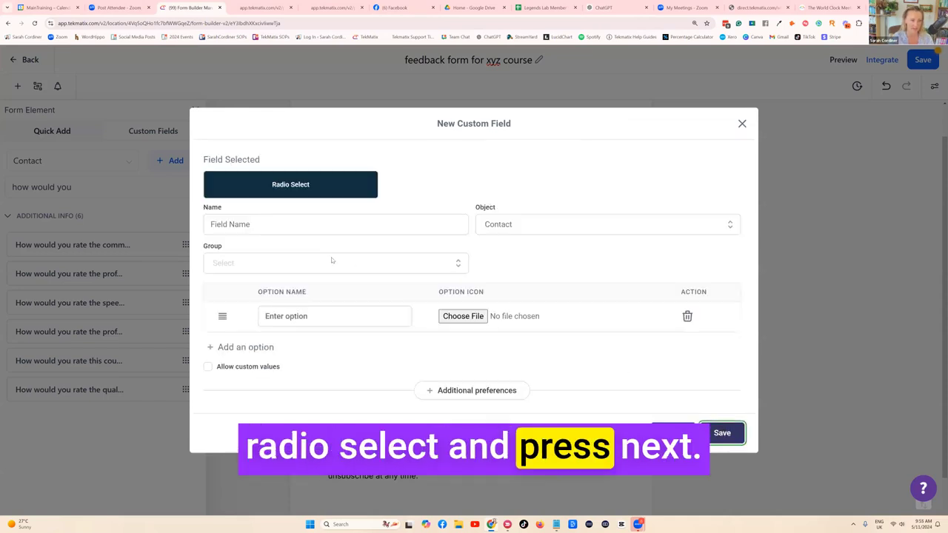
pyautogui.click(233, 224)
pyautogui.hotkey('ctrl', 'v')
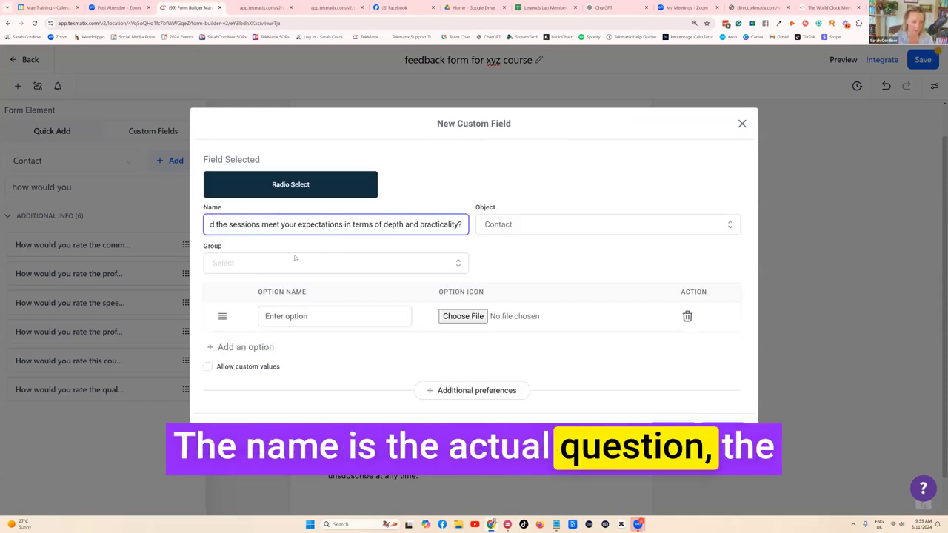
pyautogui.click(282, 264)
pyautogui.click(264, 328)
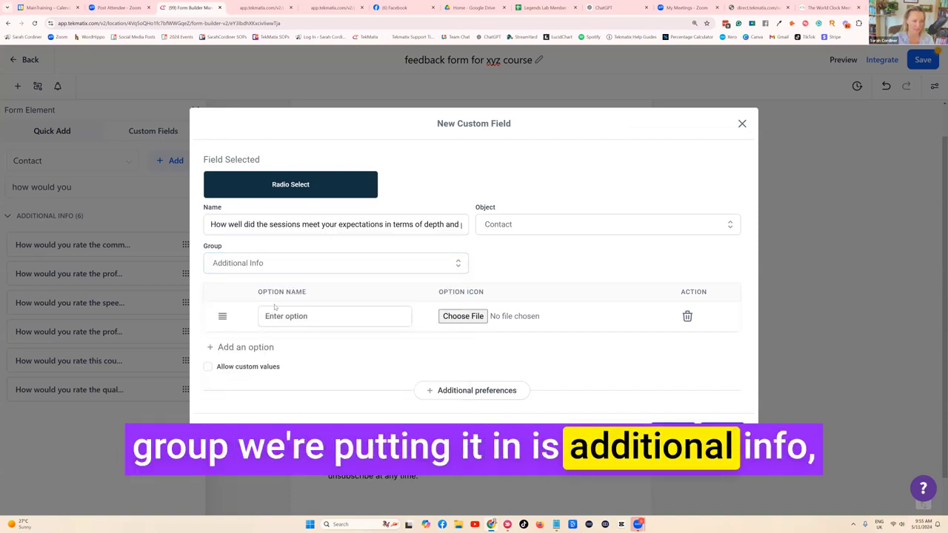
# - Add rating options '1 - not very good' through '5 - excellent' and save the field
pyautogui.write('1 - not very good')
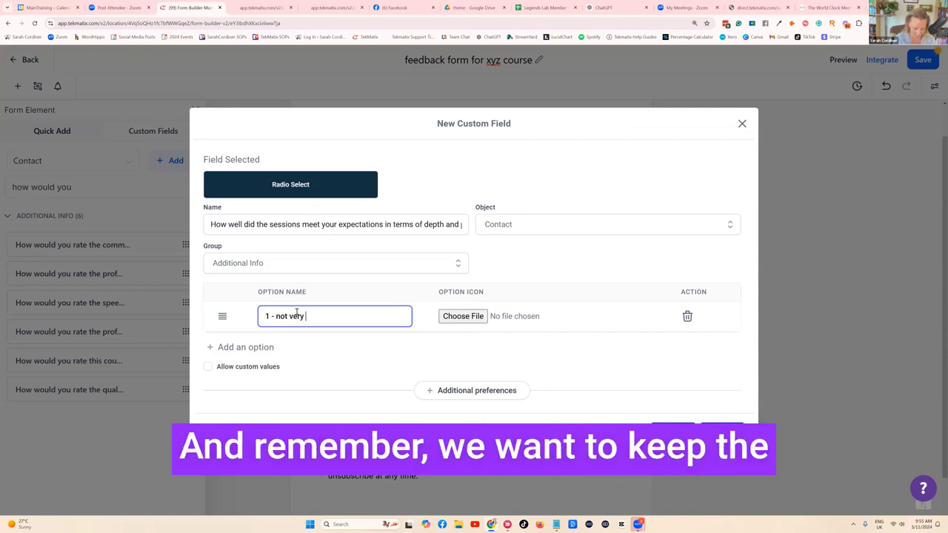
pyautogui.click(246, 347)
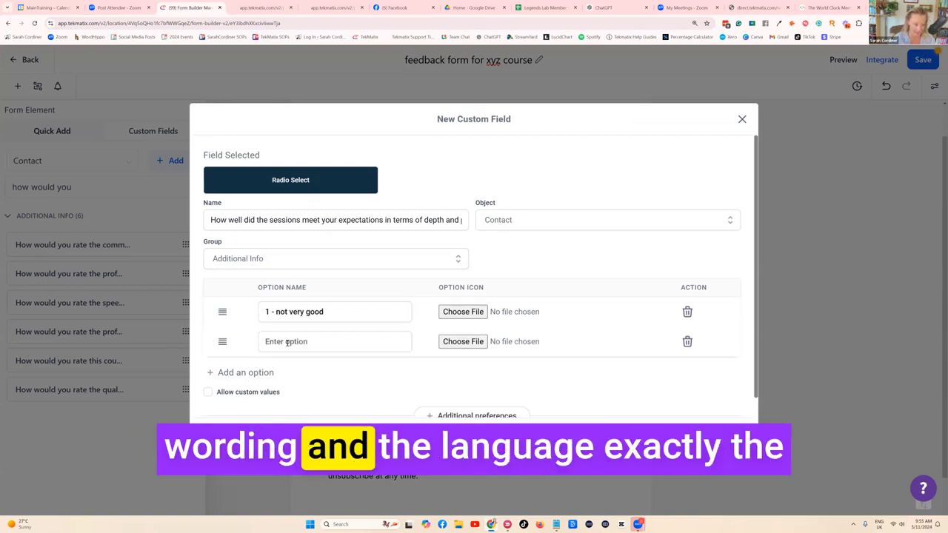
pyautogui.click(288, 341)
pyautogui.write('2')
pyautogui.click(273, 373)
pyautogui.click(277, 380)
pyautogui.write('3')
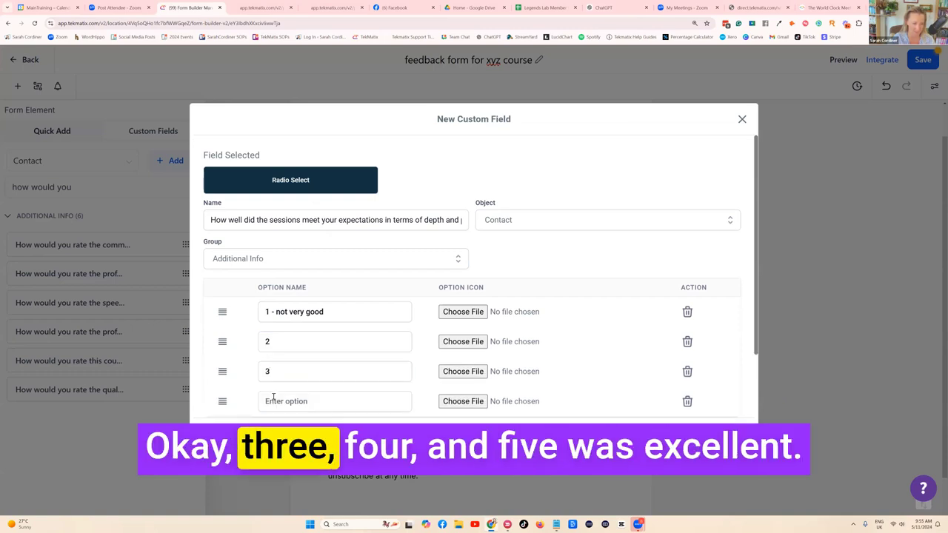
pyautogui.click(273, 400)
pyautogui.click(238, 430)
pyautogui.scroll(-1, 278, 351)
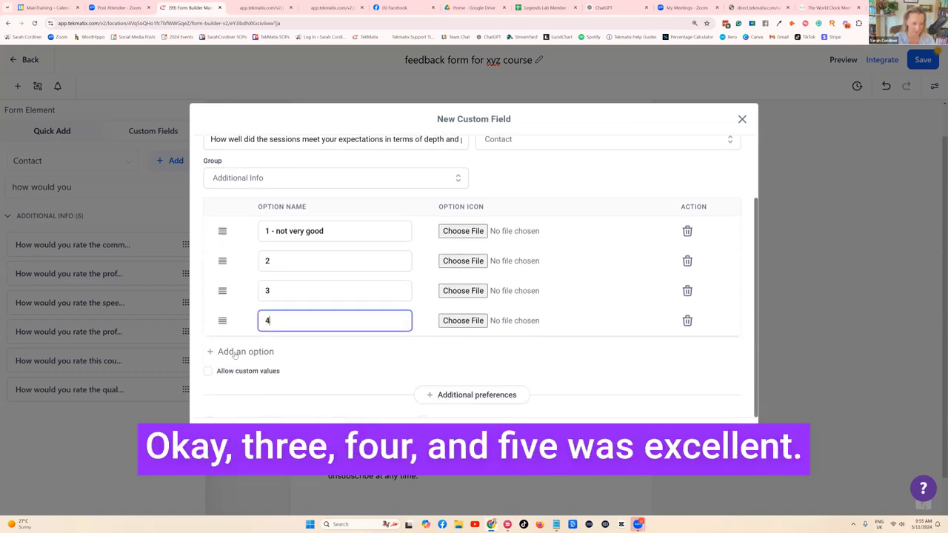
pyautogui.write('5 - excellent')
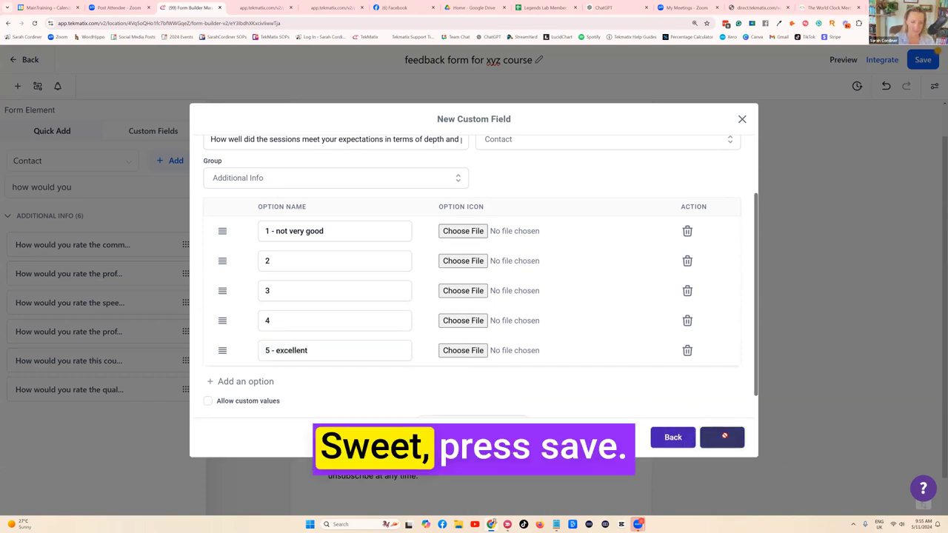
pyautogui.click(724, 436)
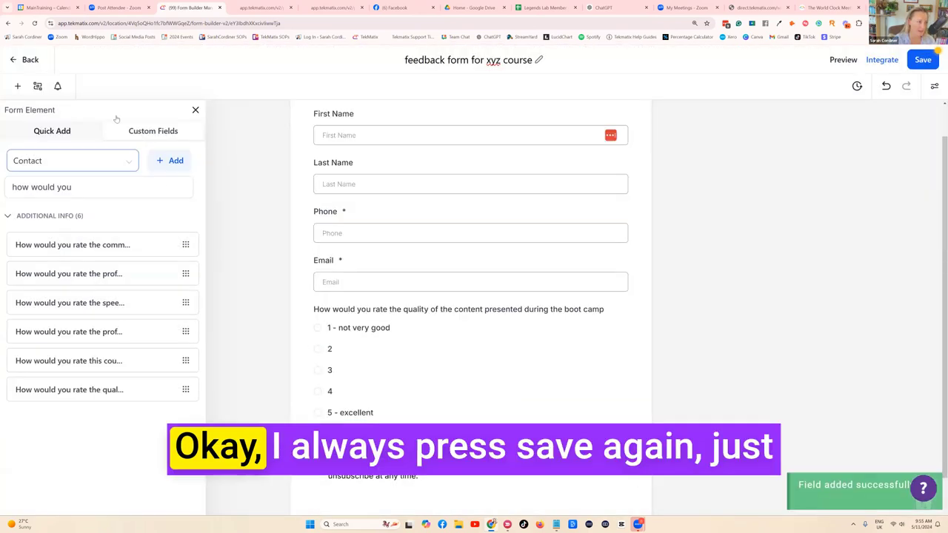
# - Save the feedback form and return to the form builder
pyautogui.click(922, 59)
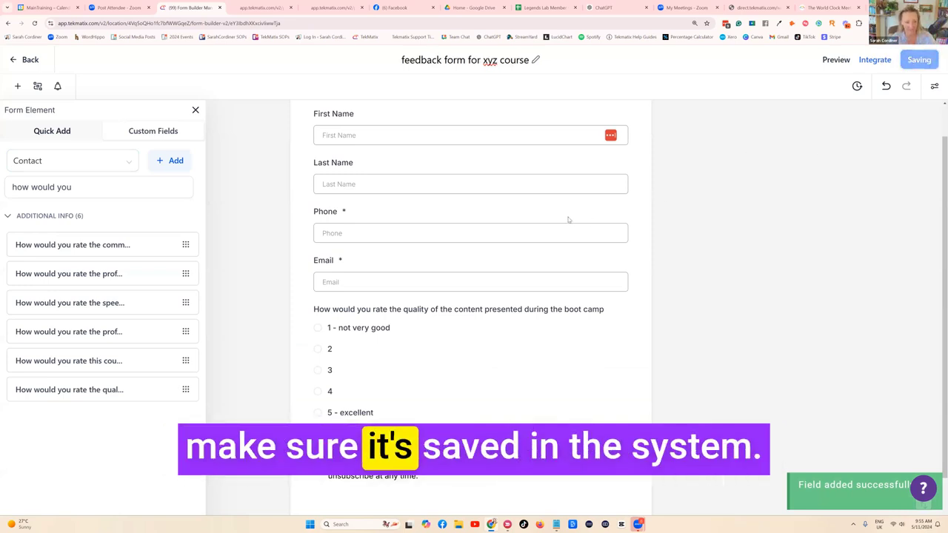
pyautogui.scroll(-1, 561, 212)
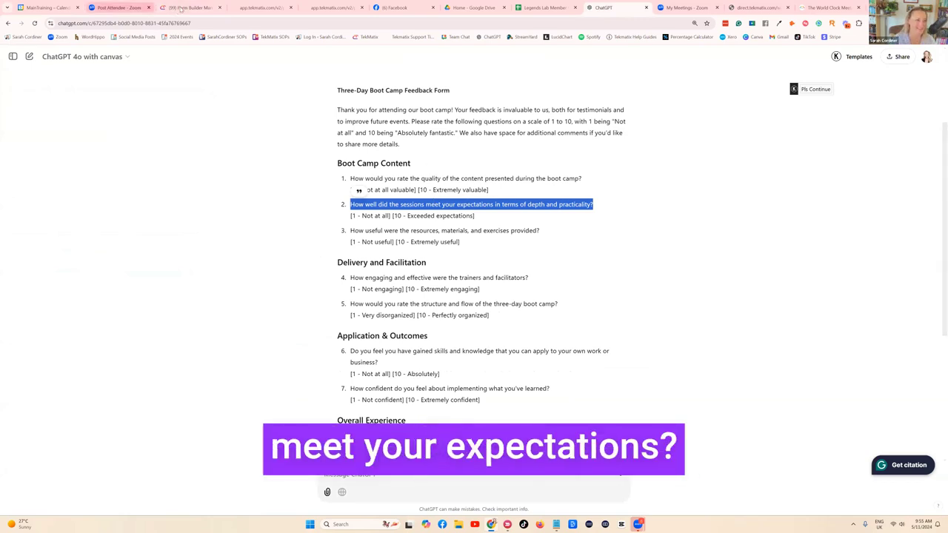
pyautogui.click(180, 7)
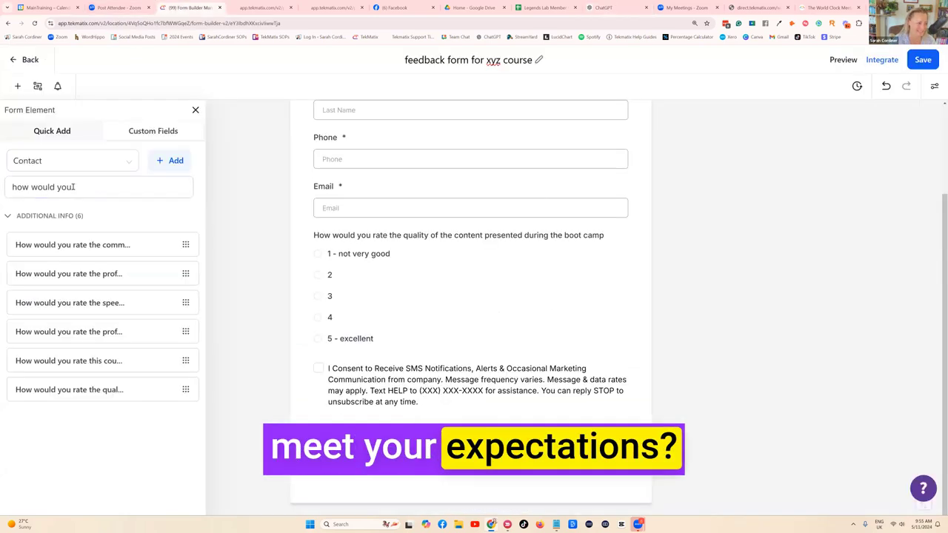
# - Search 'how well' and place the sessions-expectations question below the first rating question
pyautogui.moveTo(73, 186); pyautogui.dragTo(33, 185)
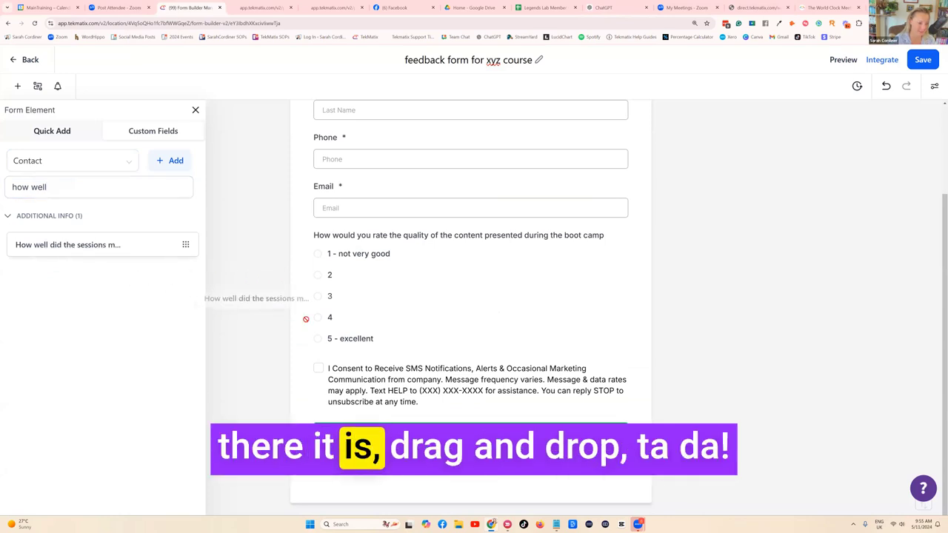
pyautogui.moveTo(312, 322); pyautogui.dragTo(402, 372)
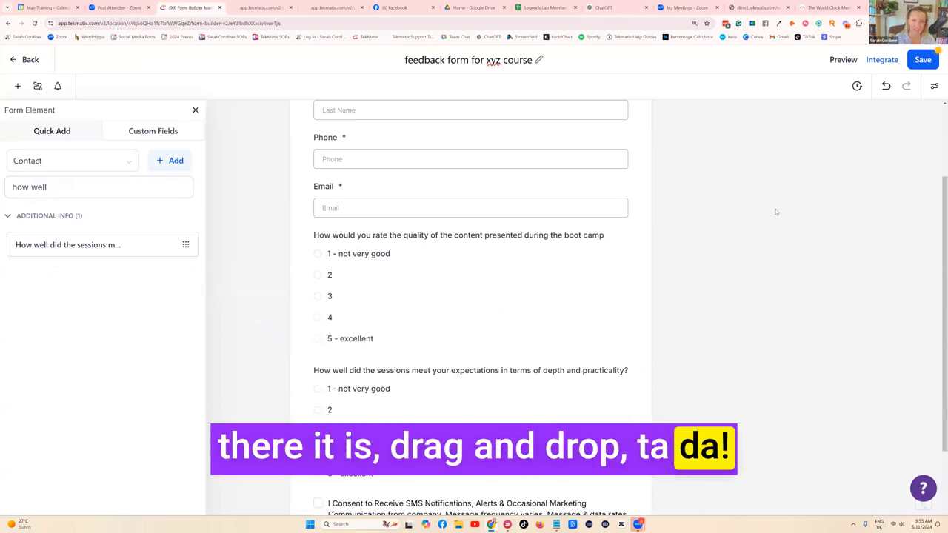
pyautogui.scroll(-3, 537, 180)
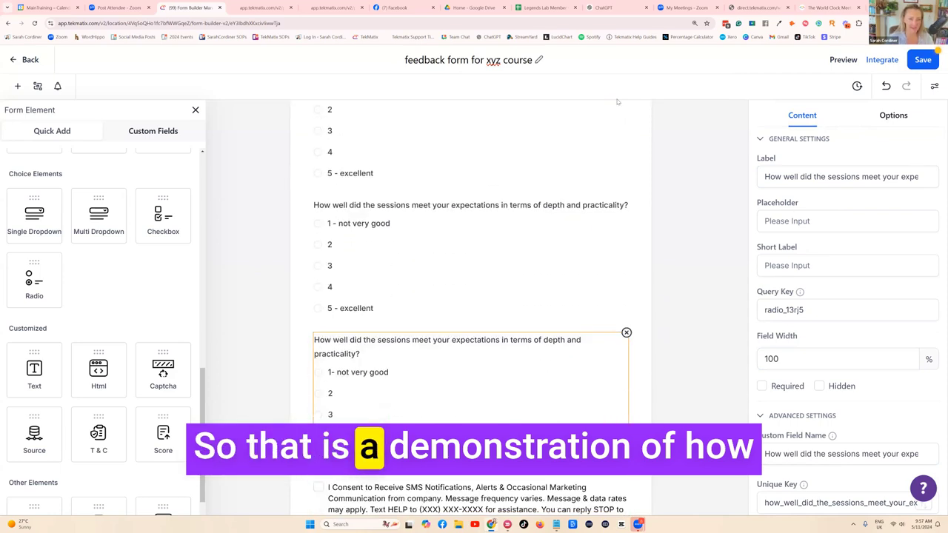
pyautogui.scroll(2, 536, 180)
pyautogui.click(196, 109)
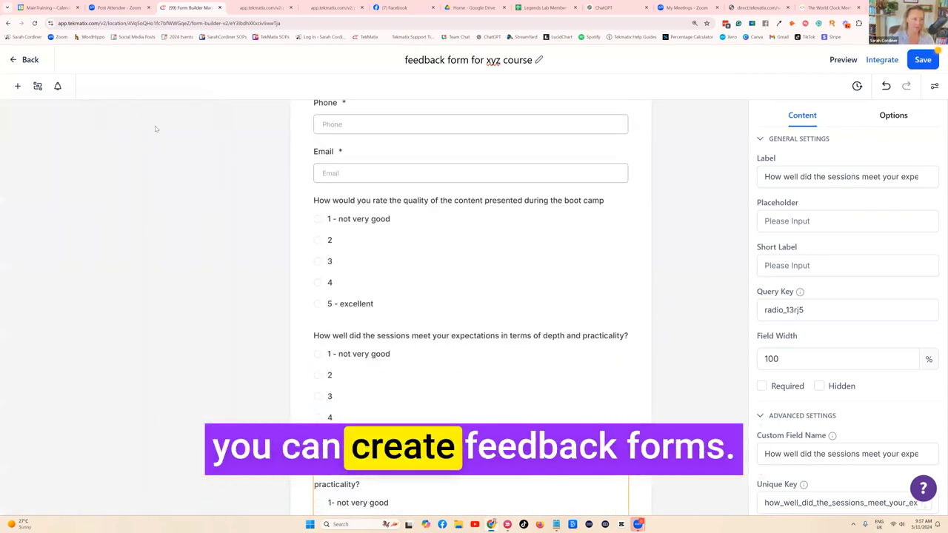
pyautogui.click(57, 87)
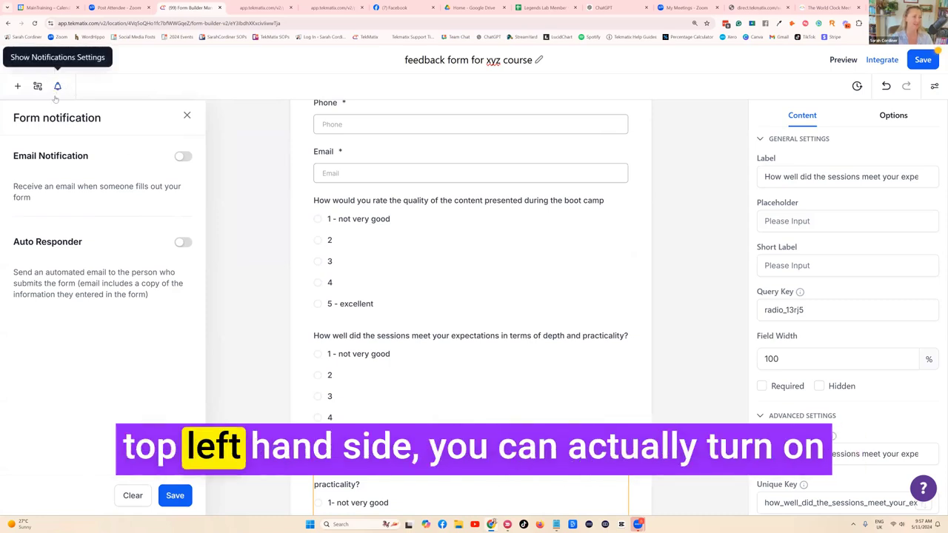
pyautogui.click(182, 156)
pyautogui.click(184, 157)
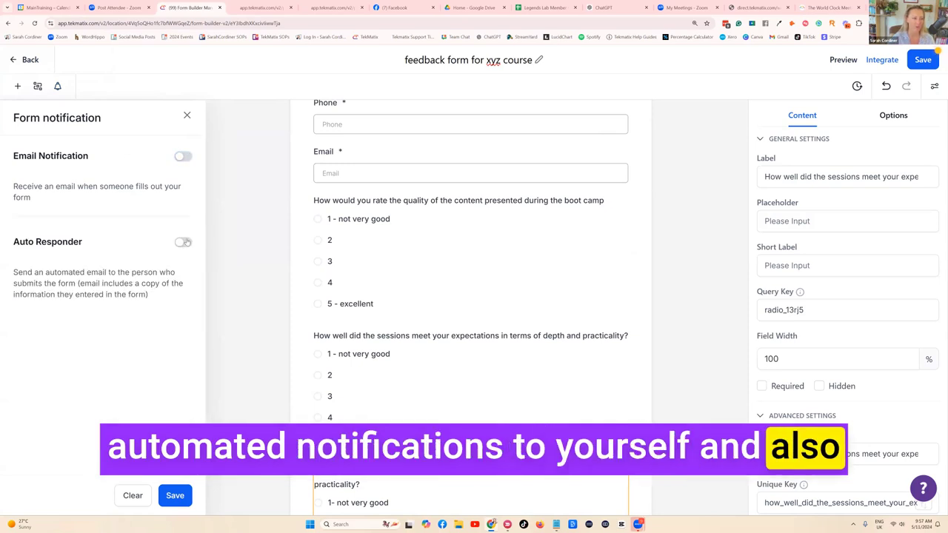
pyautogui.scroll(-2, 155, 272)
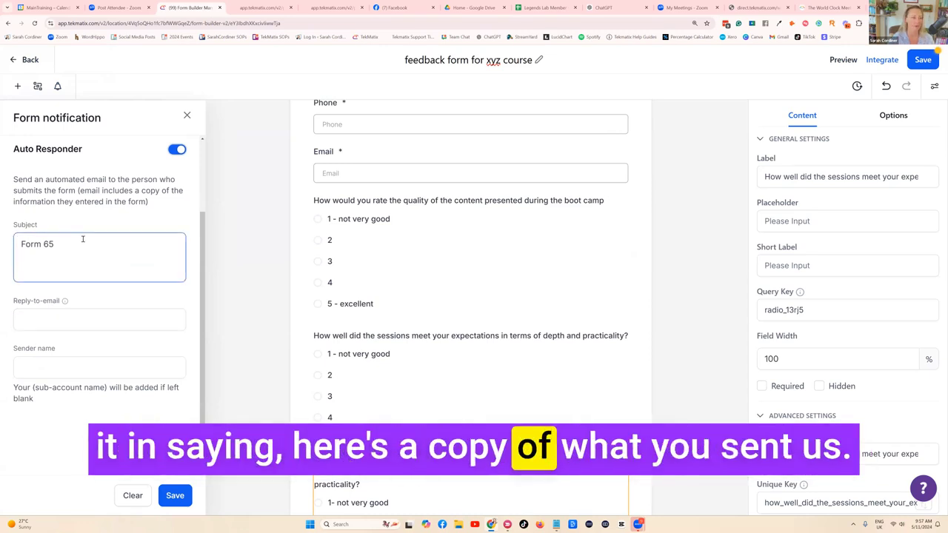
pyautogui.click(176, 149)
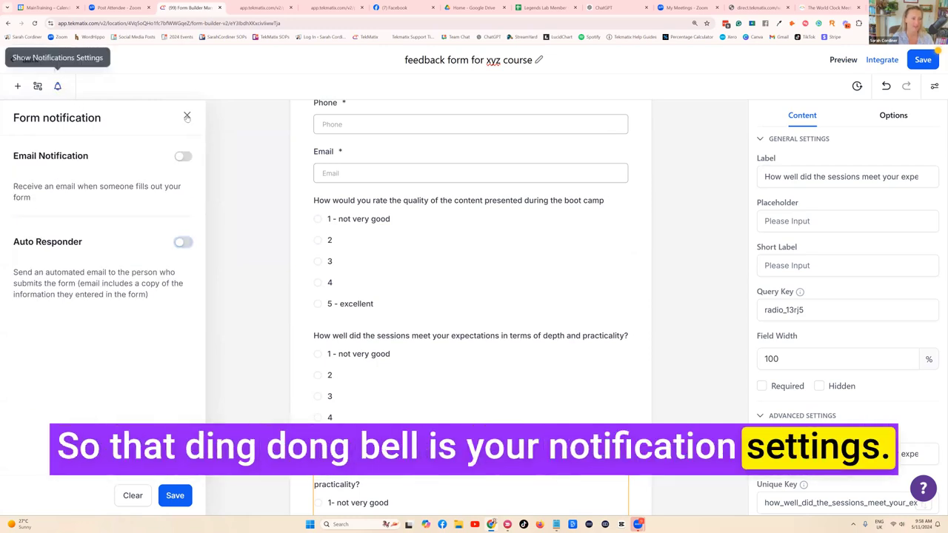
pyautogui.click(208, 134)
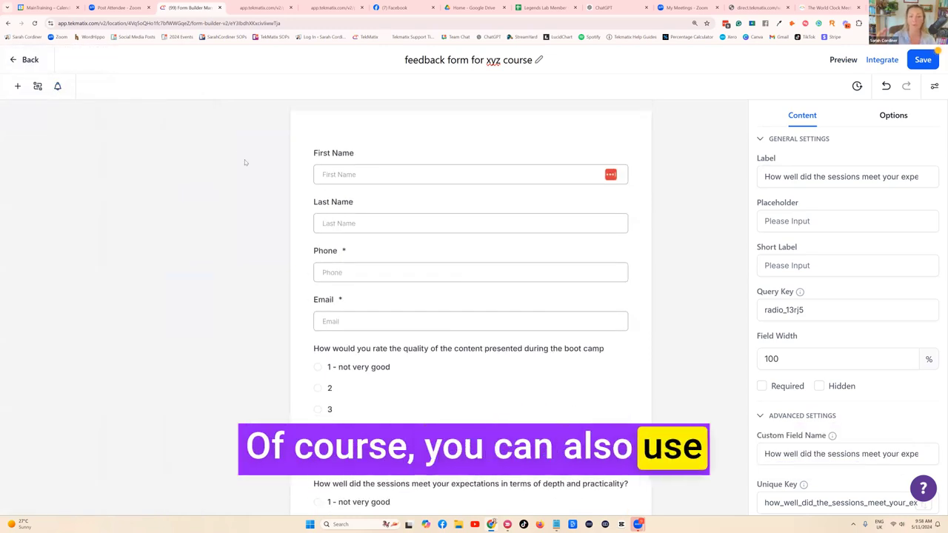